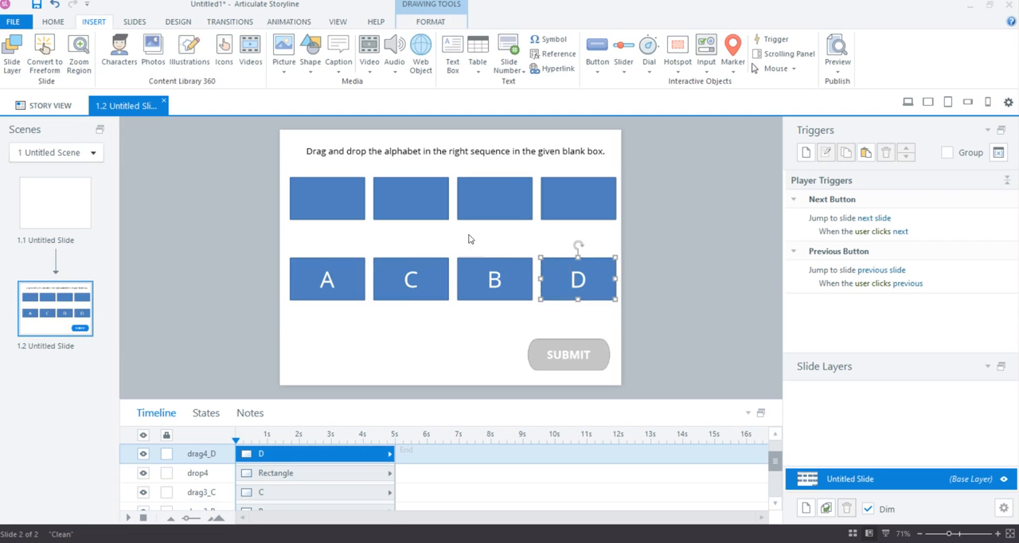
Examine the four blank rectangles, the lettered boxes A to D and the Submit button to see how each object is named
left_click(318, 196)
left_click(419, 198)
left_click(513, 201)
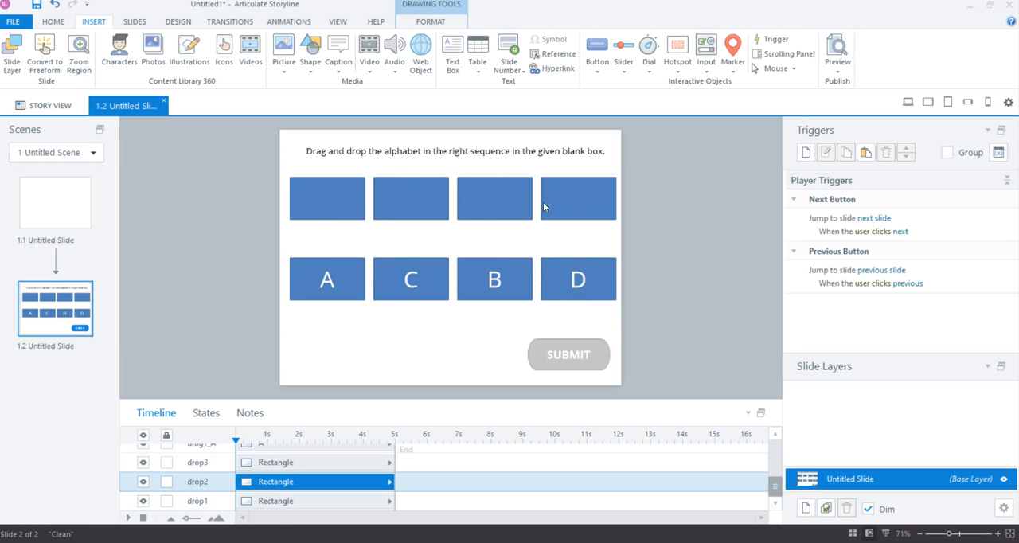
left_click(601, 204)
left_click(338, 297)
left_click(411, 288)
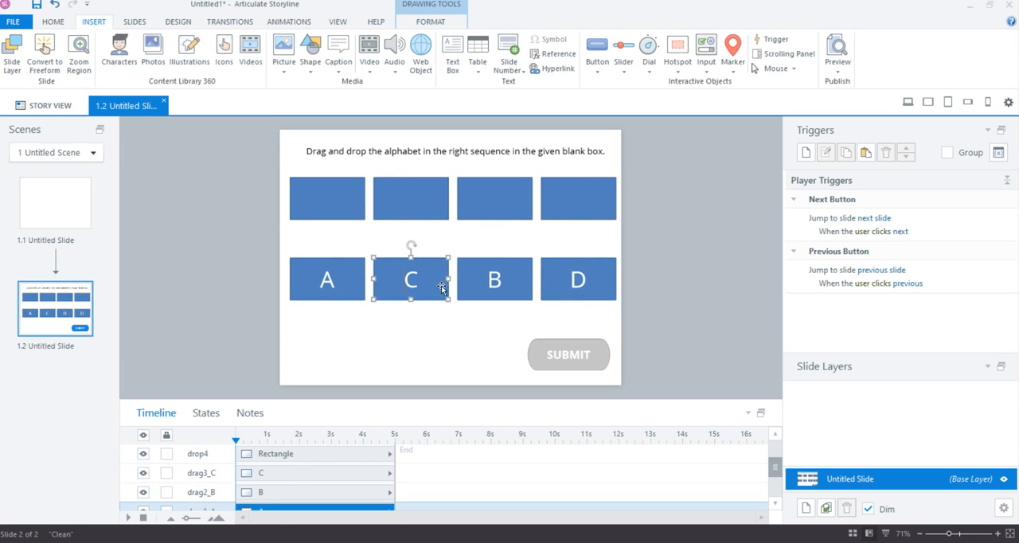
left_click(493, 282)
left_click(576, 262)
left_click(568, 350)
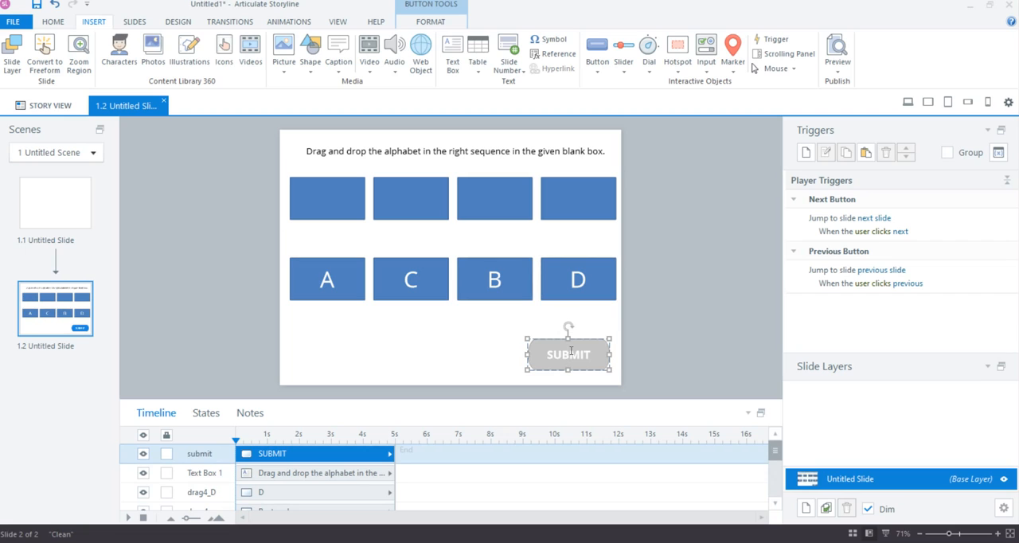
Compare the lettered boxes with the blank rectangles to check which box belongs on which drop position
left_click(333, 285)
left_click(417, 296)
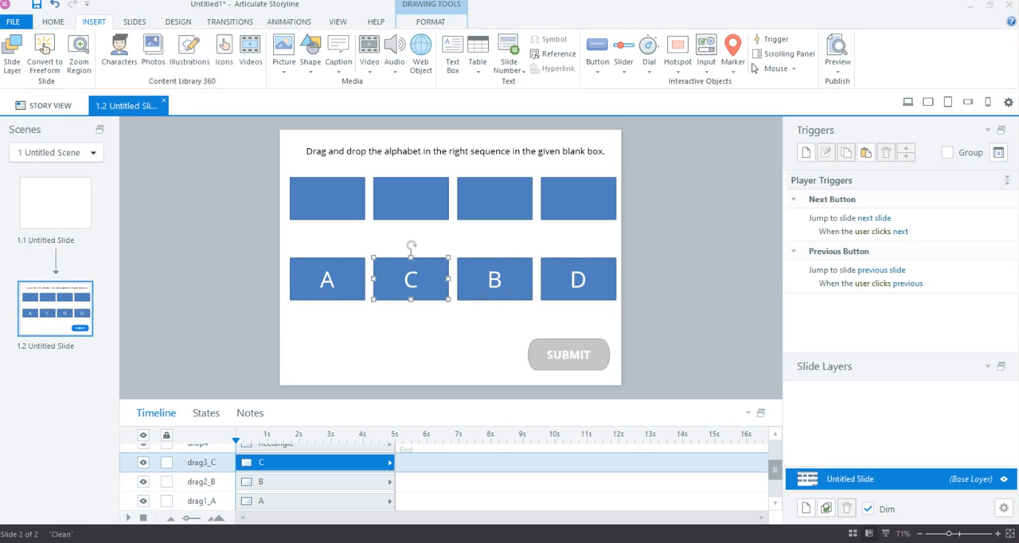
left_click(581, 296)
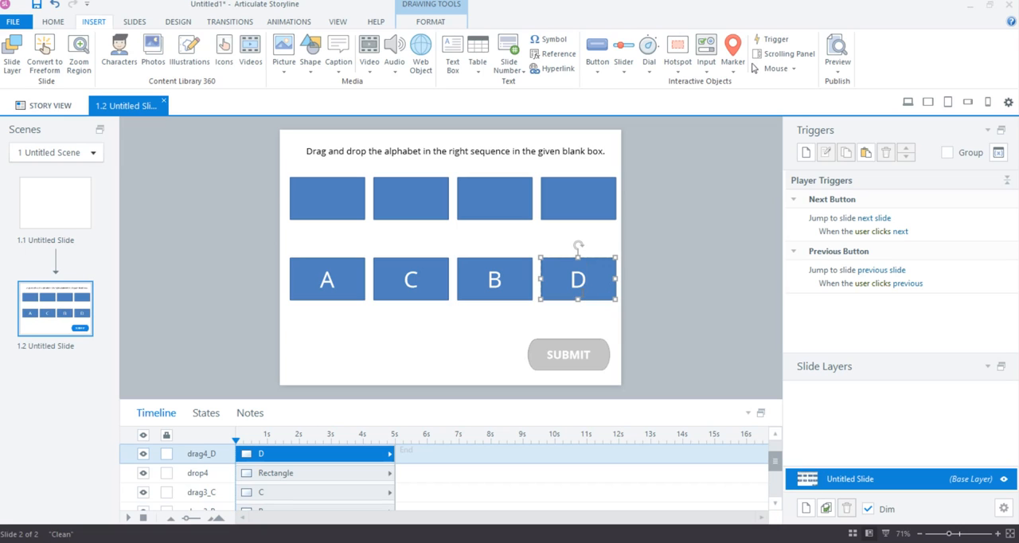
left_click(330, 207)
left_click(416, 207)
left_click(480, 211)
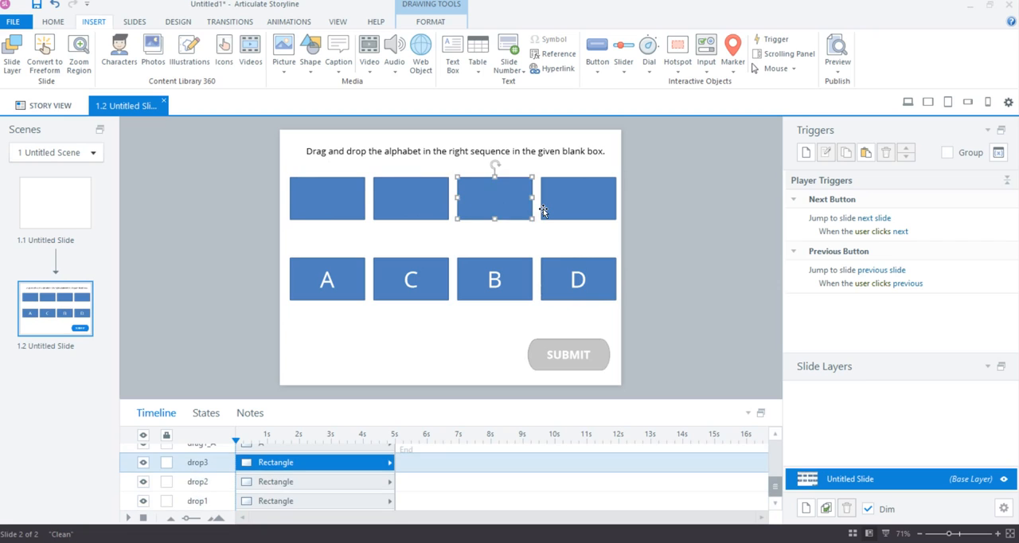
left_click(543, 209)
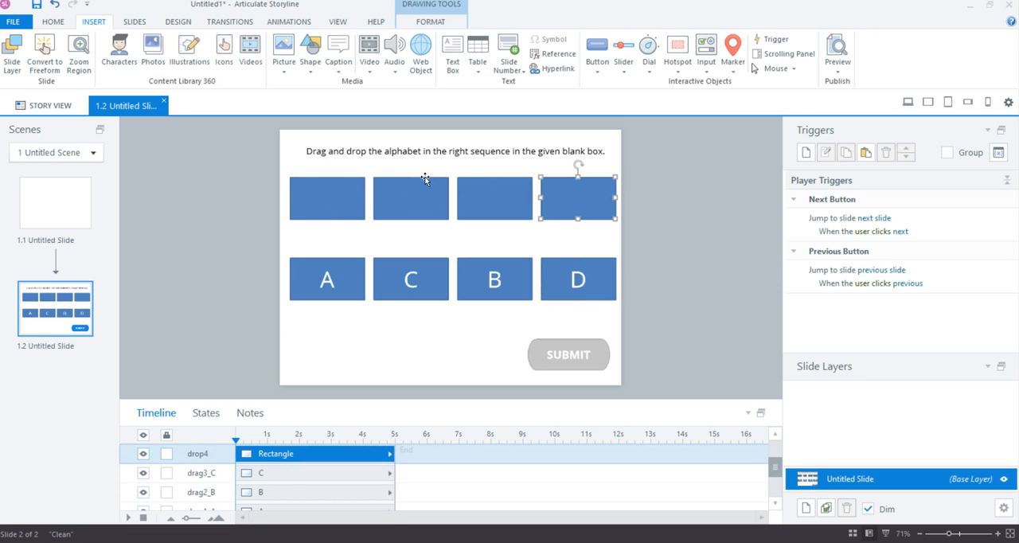
left_click(332, 204)
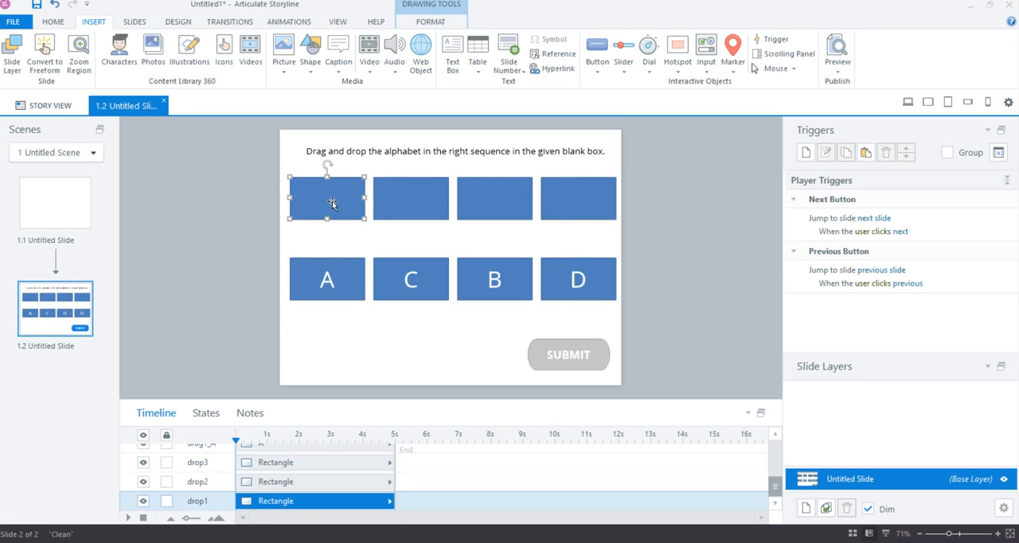
left_click(437, 202)
left_click(477, 207)
left_click(551, 207)
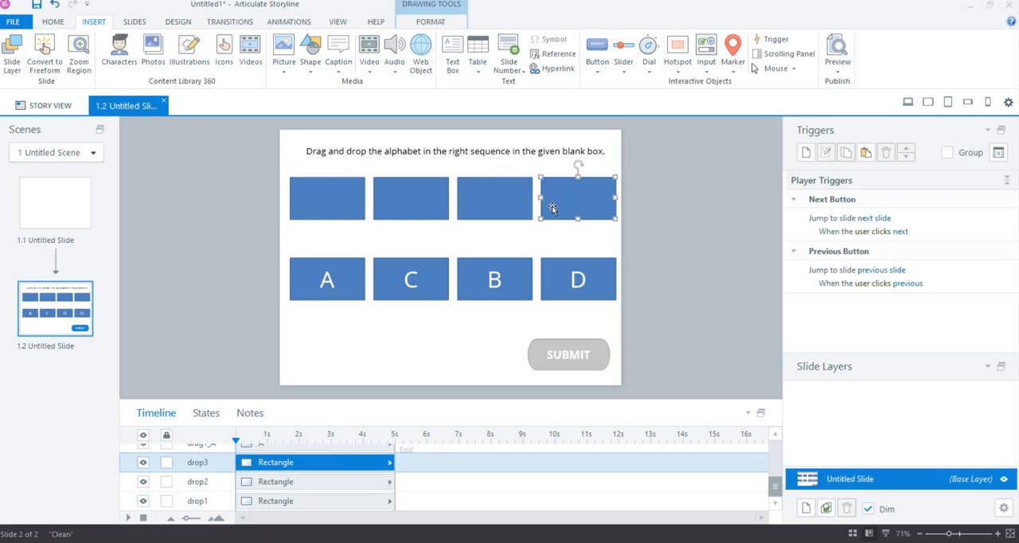
left_click(230, 227)
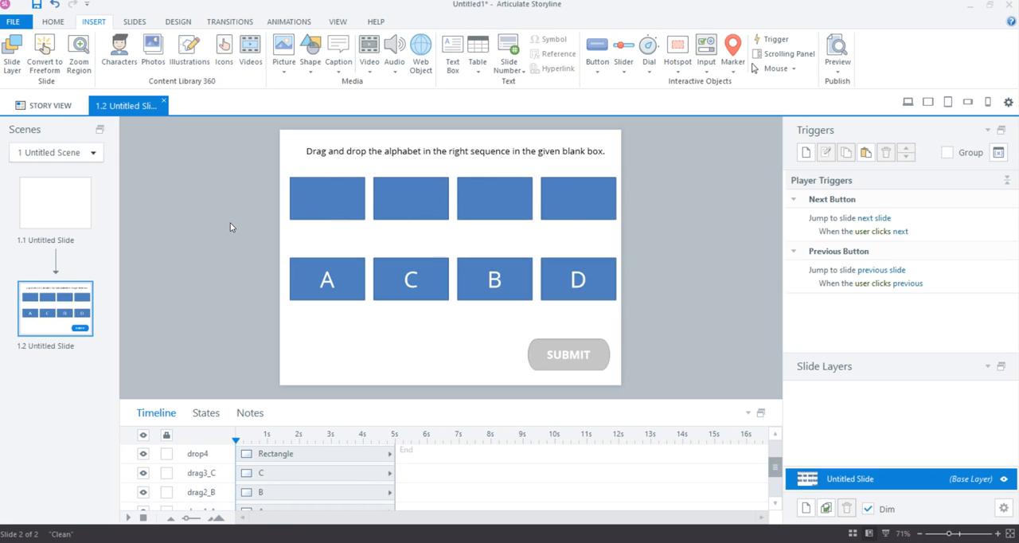
Convert the slide to a Drag and Drop freeform question with drag1_A, drag2_B, drag3_C and drag4_D as drag items
left_click(48, 60)
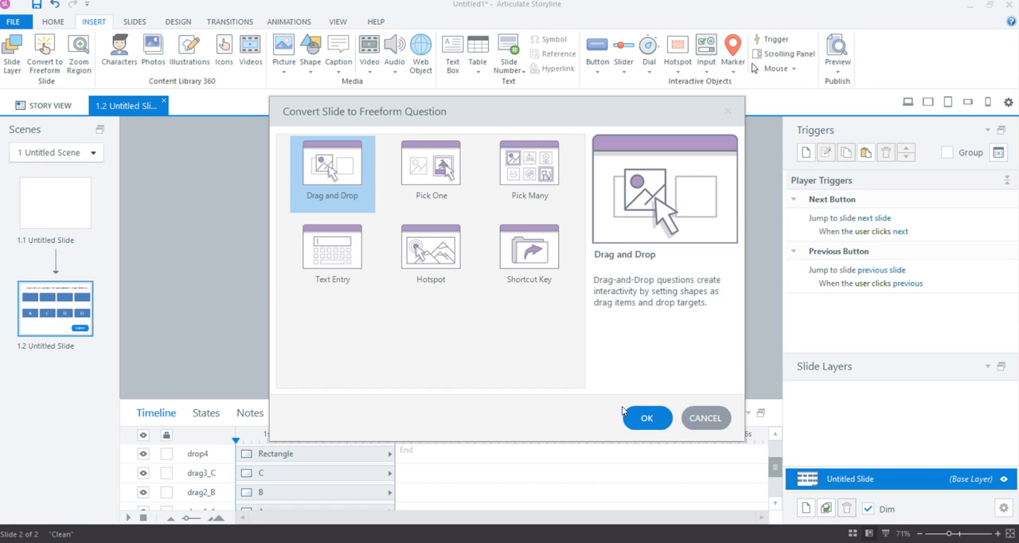
left_click(647, 418)
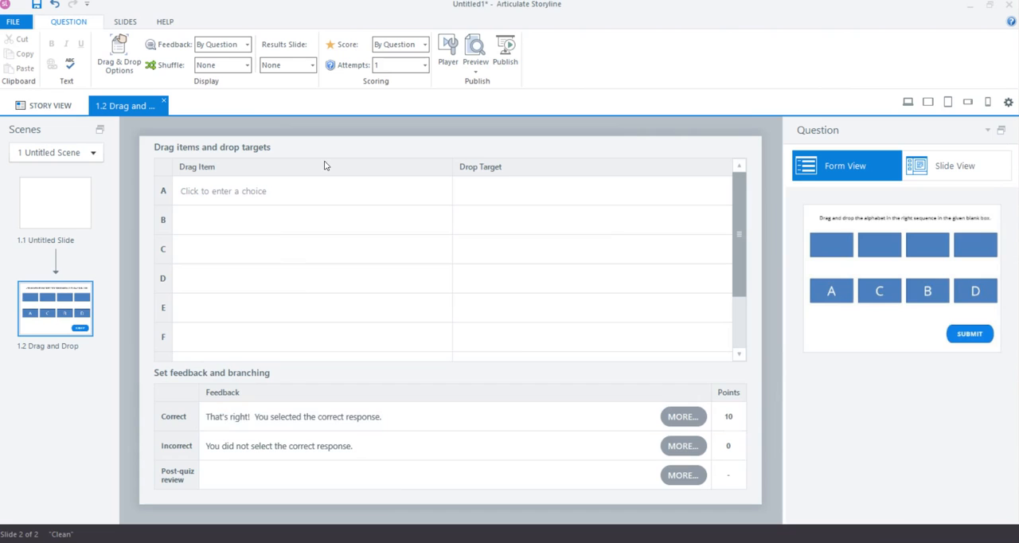
left_click(239, 190)
left_click(239, 257)
left_click(243, 219)
left_click(241, 288)
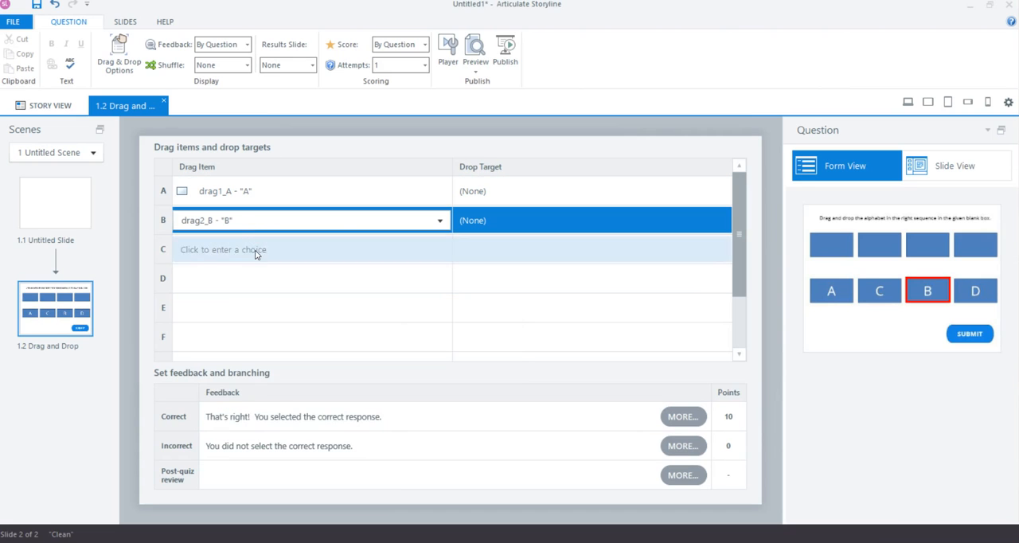
left_click(255, 252)
left_click(250, 316)
left_click(259, 276)
left_click(263, 362)
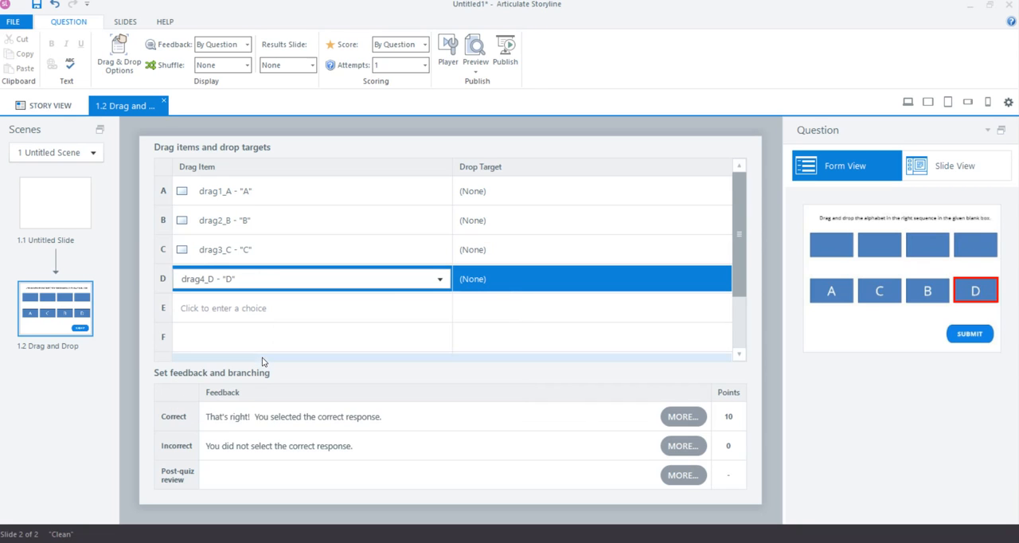
Assign the drop targets drop1, drop2, drop3 and drop4 to drag items A, B, C and D respectively
left_click(556, 193)
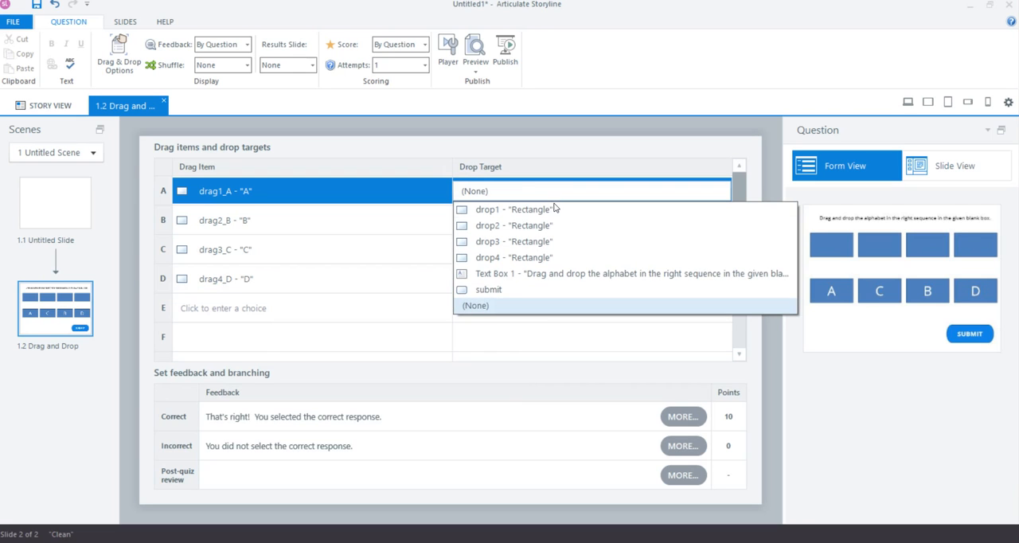
left_click(558, 209)
left_click(557, 217)
left_click(555, 254)
left_click(554, 254)
left_click(552, 309)
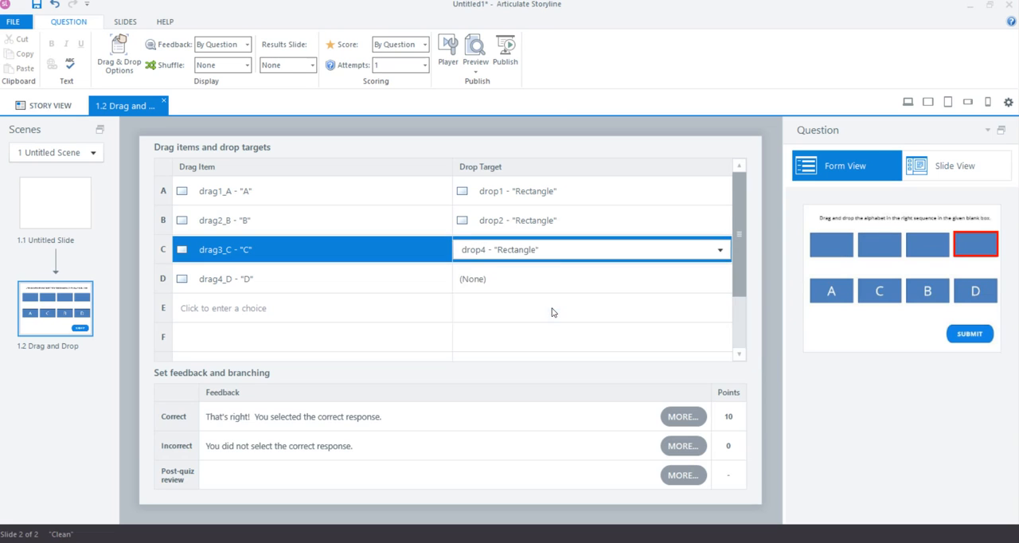
left_click(539, 250)
left_click(546, 296)
left_click(546, 277)
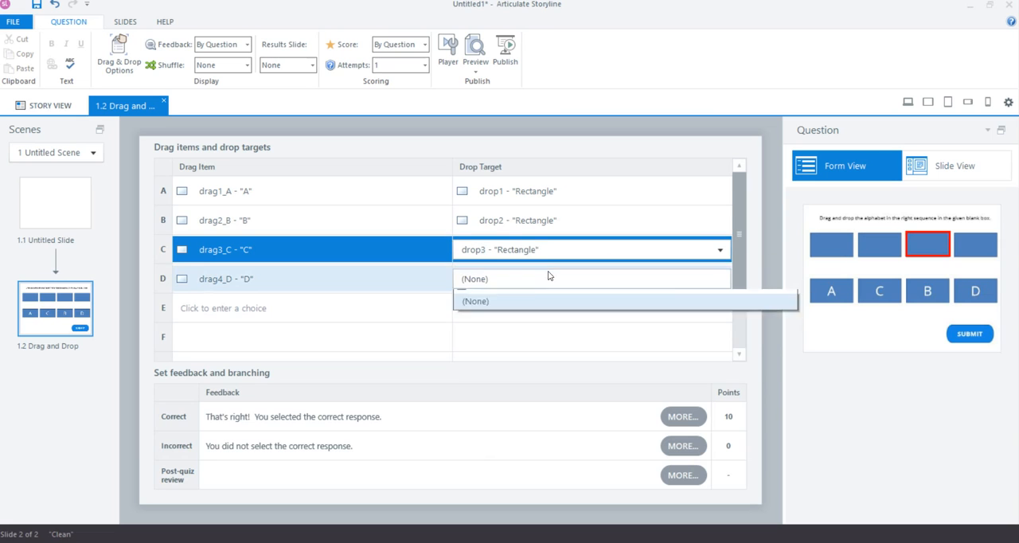
left_click(550, 345)
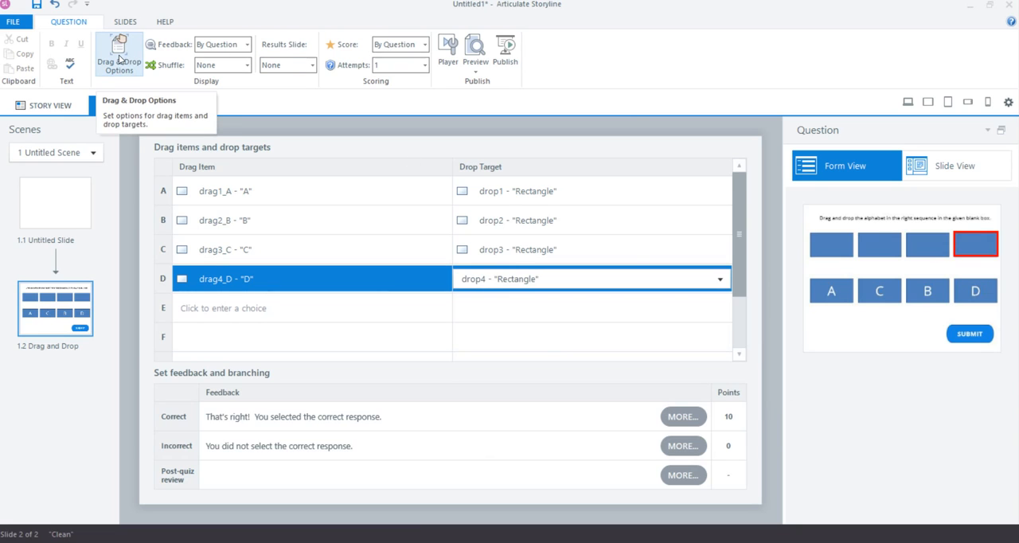
Set items dropped outside any drop target to return to their start point, and allow only one item in each drop target
left_click(119, 60)
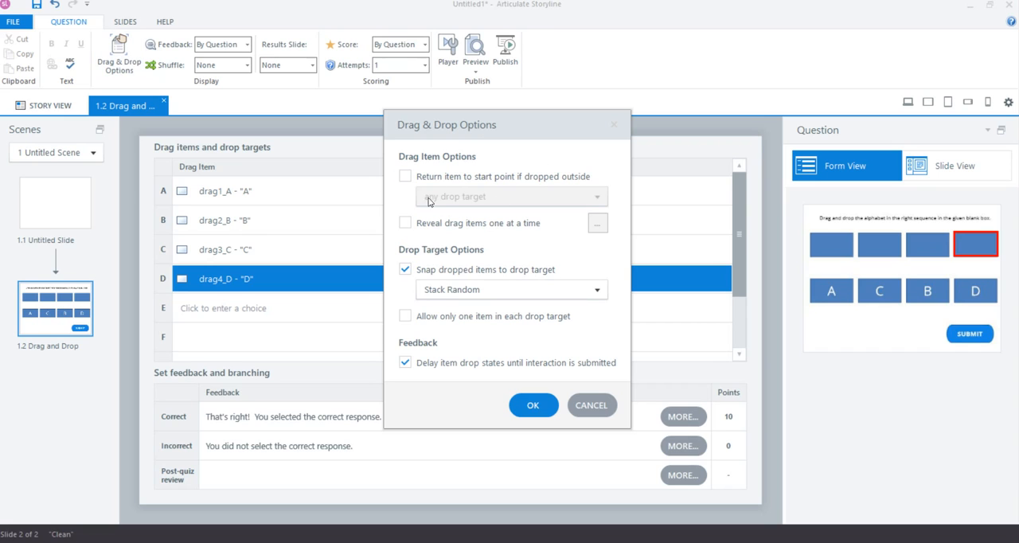
left_click(405, 175)
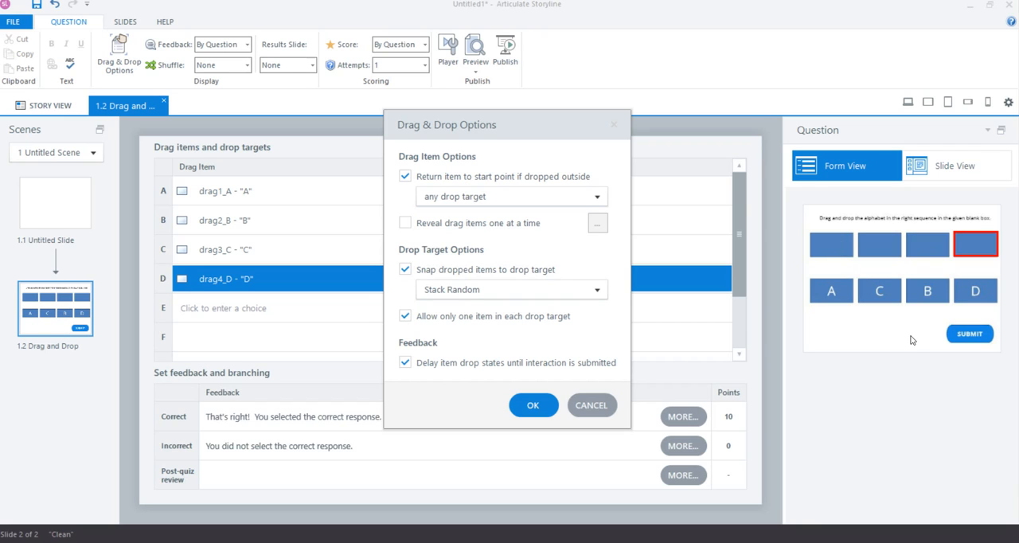
left_click(535, 405)
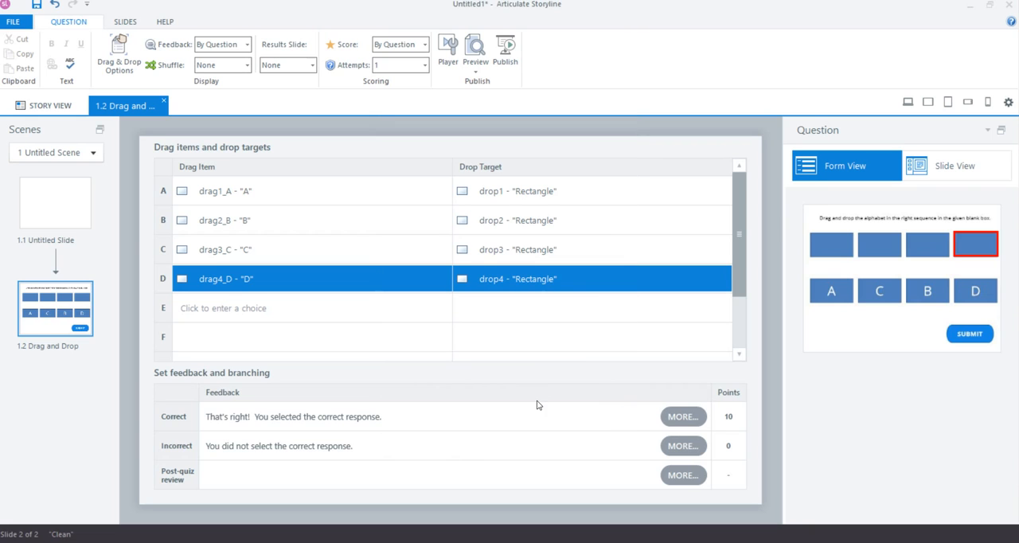
Switch the question to the slide view and examine its Correct and Incorrect feedback layers and the Submit button
left_click(952, 169)
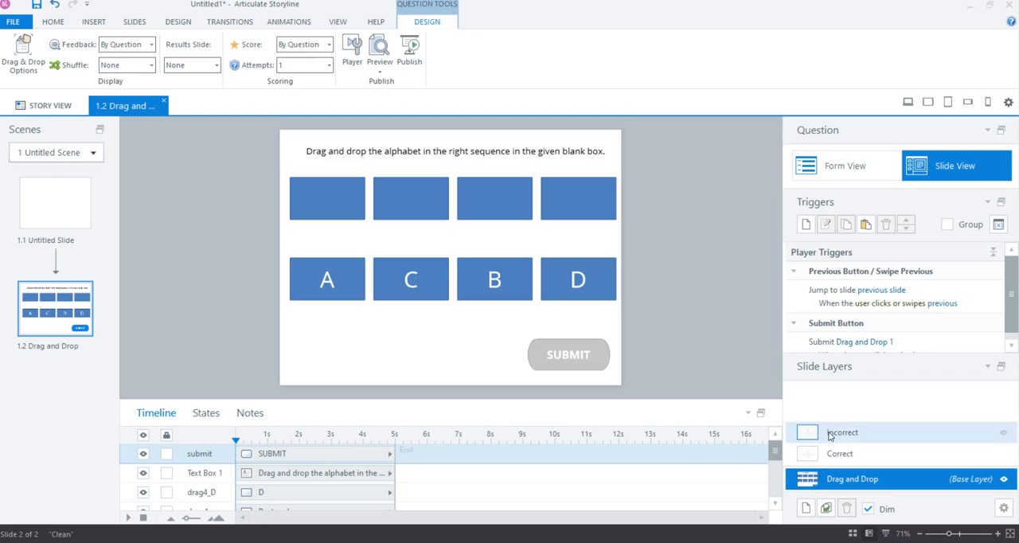
left_click(839, 453)
left_click(841, 432)
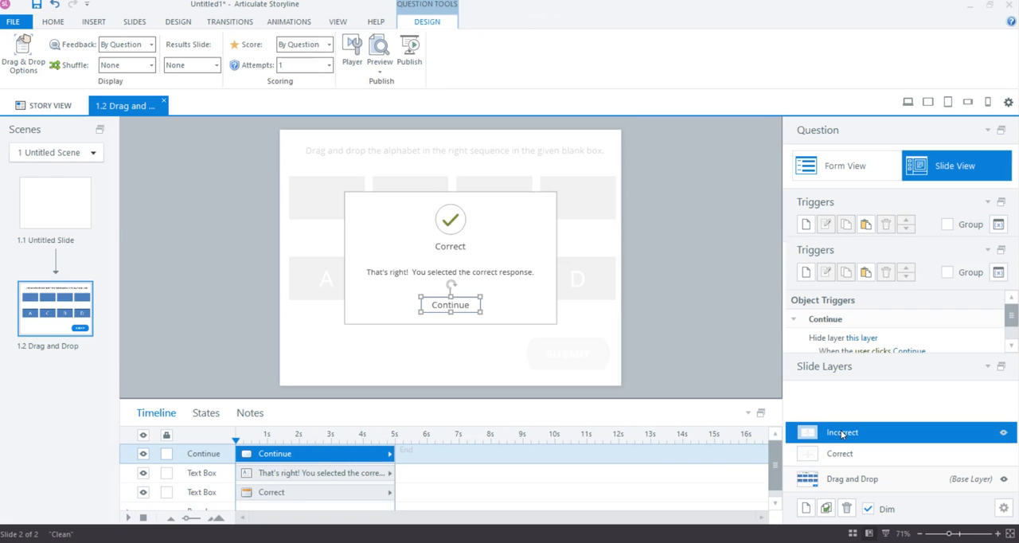
left_click(850, 479)
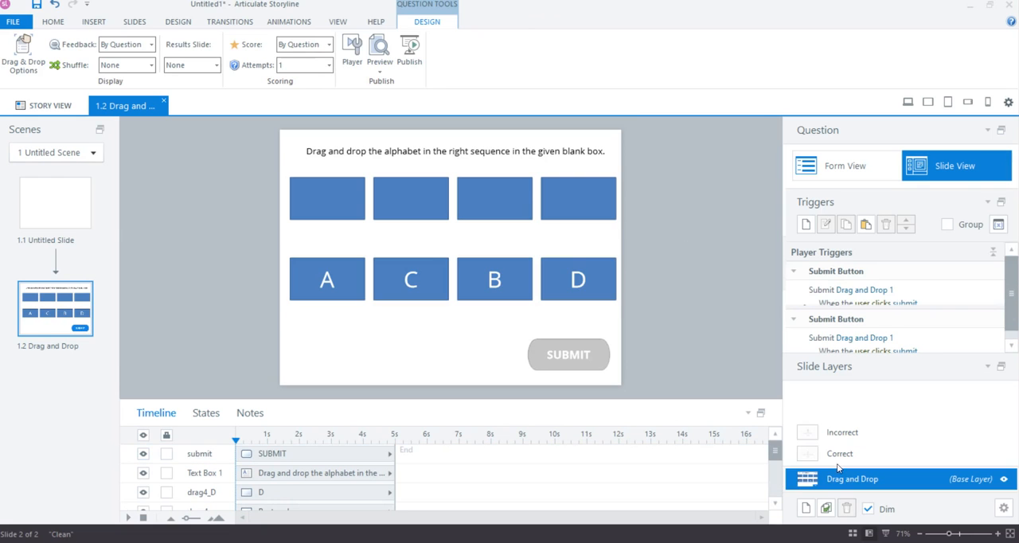
left_click(604, 363)
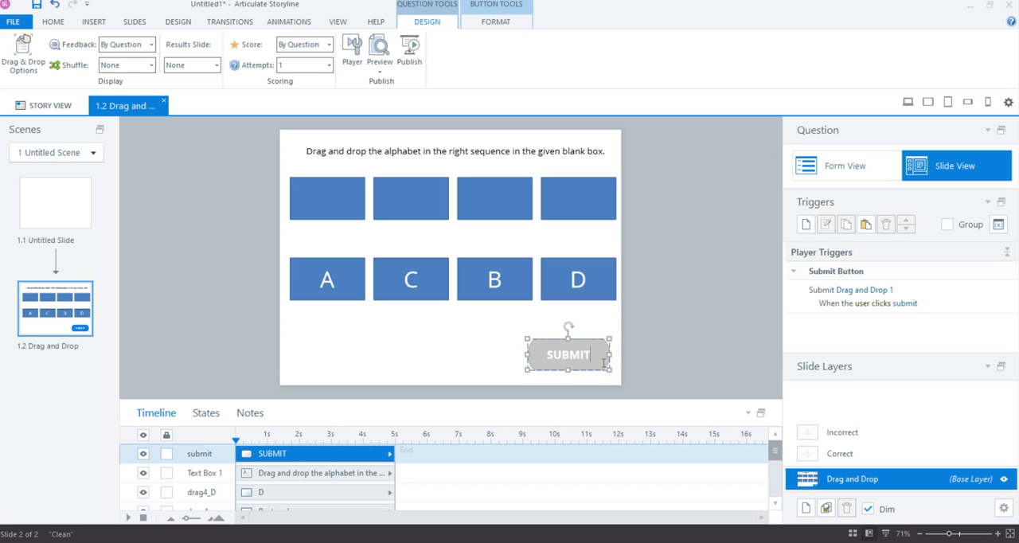
left_click(667, 355)
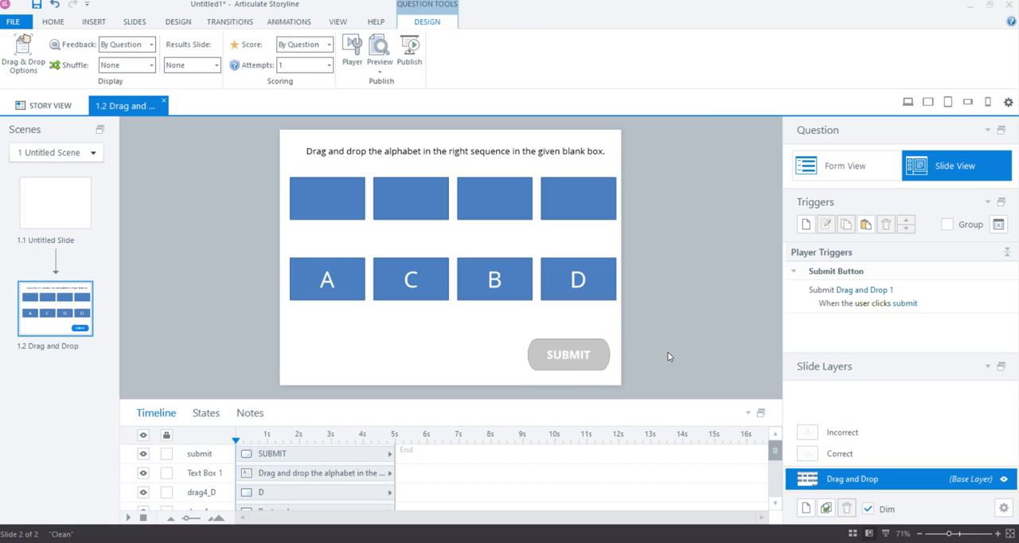
Review the settings of the project variable count and the navigation properties of the Drag and Drop slide
left_click(999, 226)
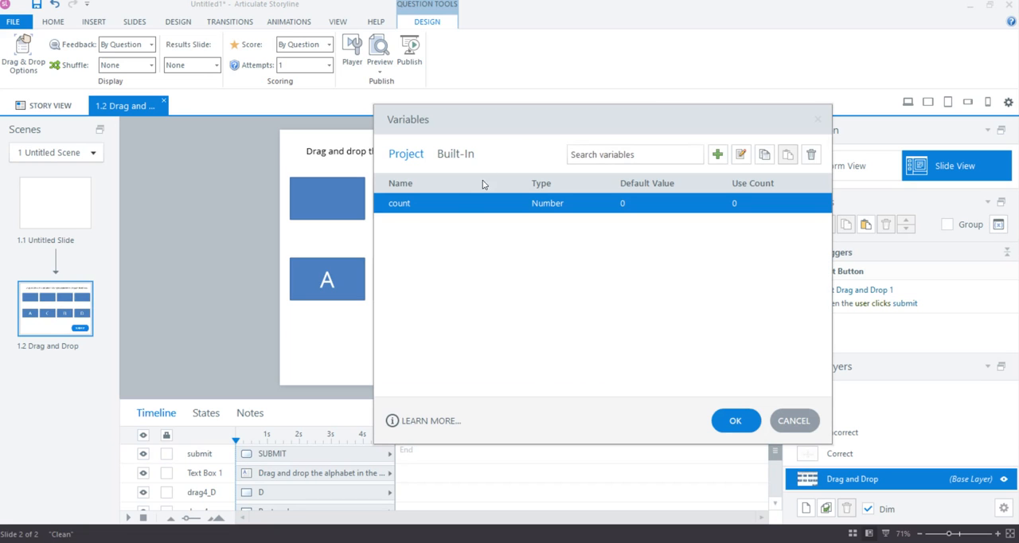
double_click(425, 201)
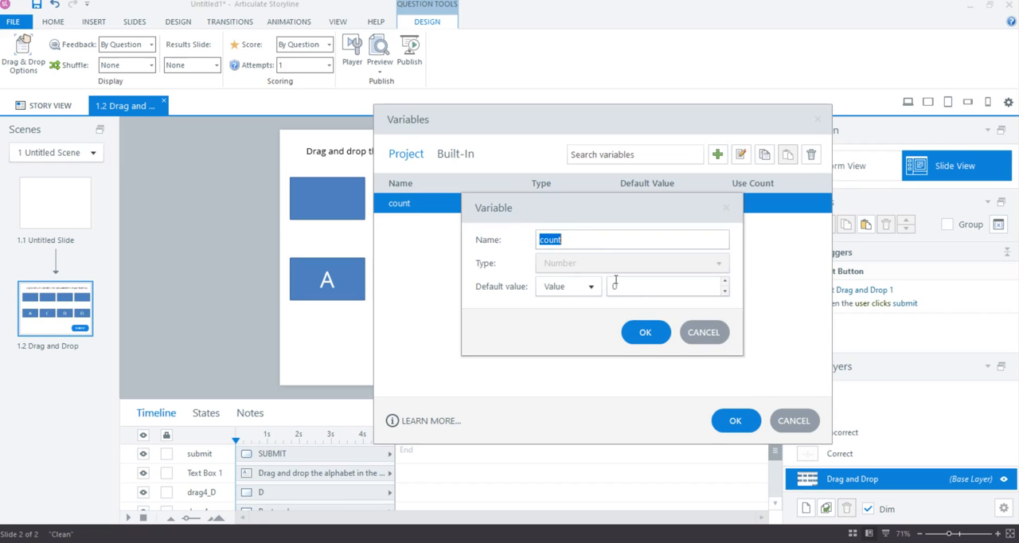
left_click(646, 332)
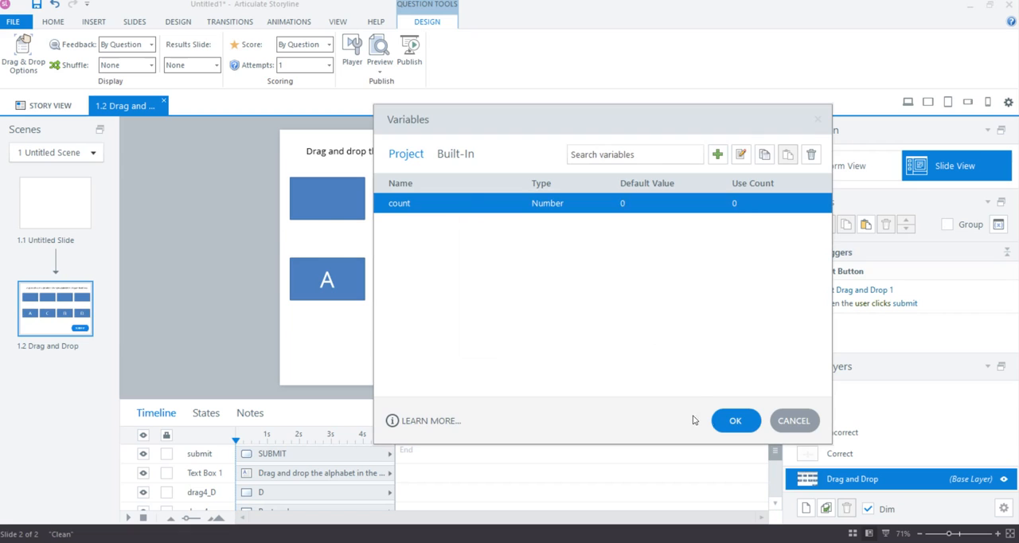
left_click(718, 421)
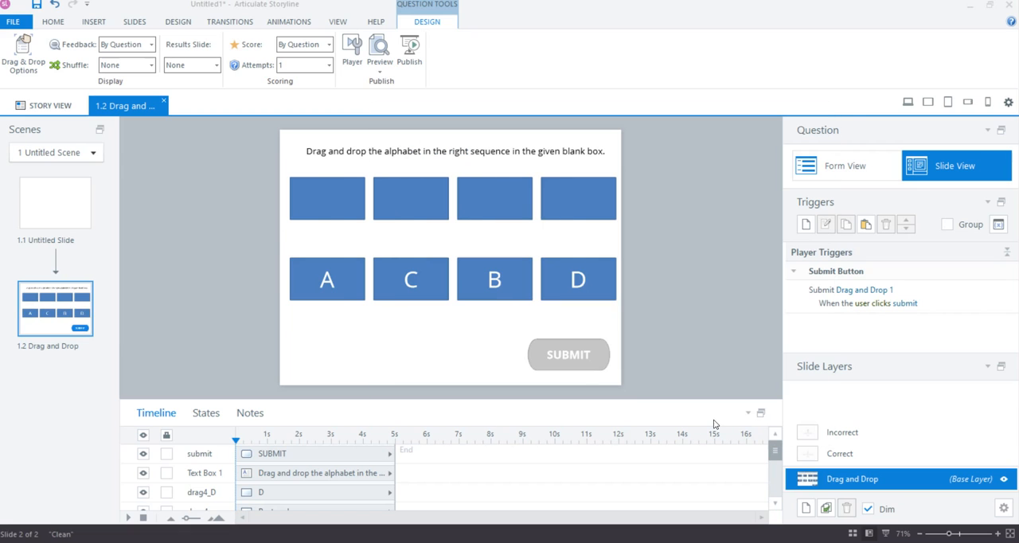
left_click(1004, 508)
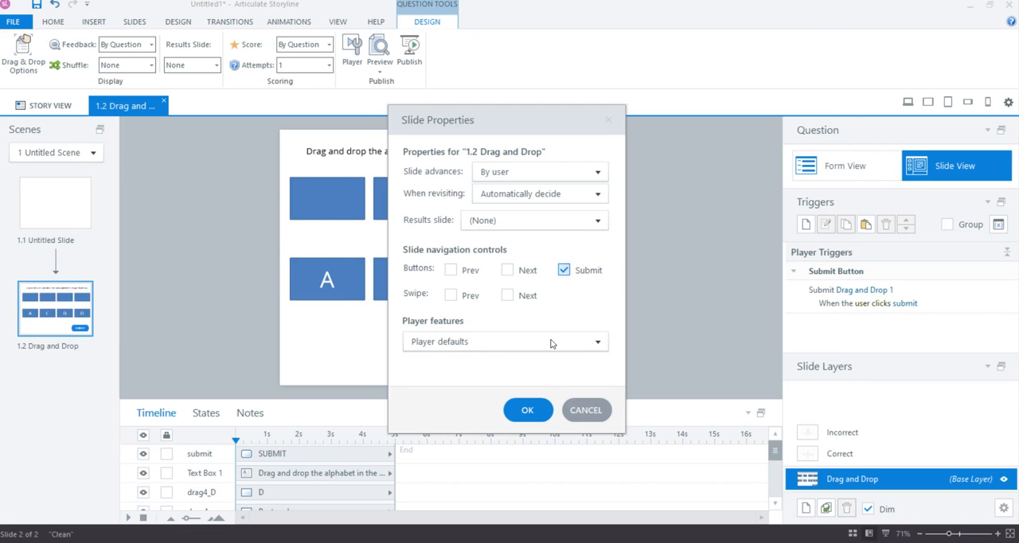
left_click(527, 410)
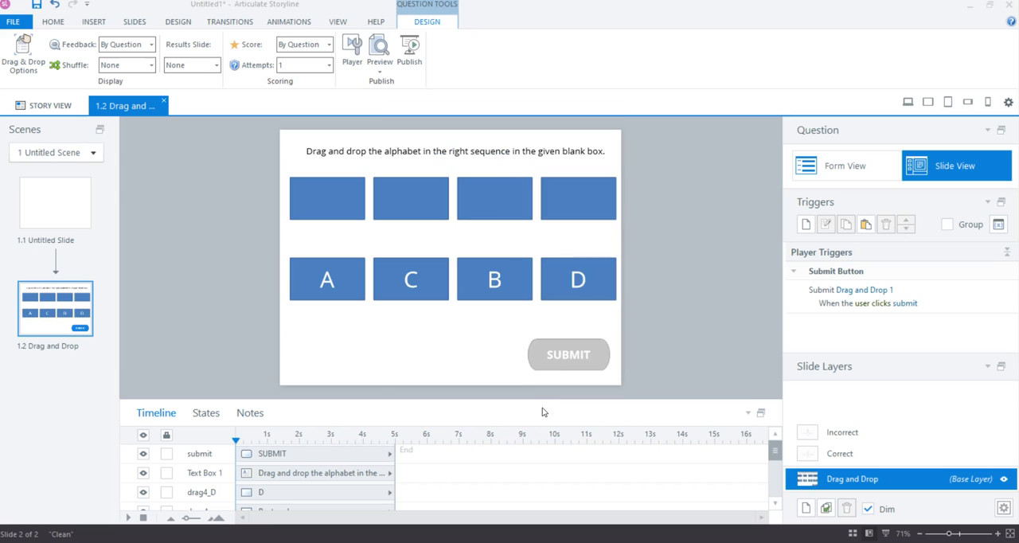
Recheck the Submit button and both feedback layers, finishing on the Drag and Drop base layer
left_click(560, 360)
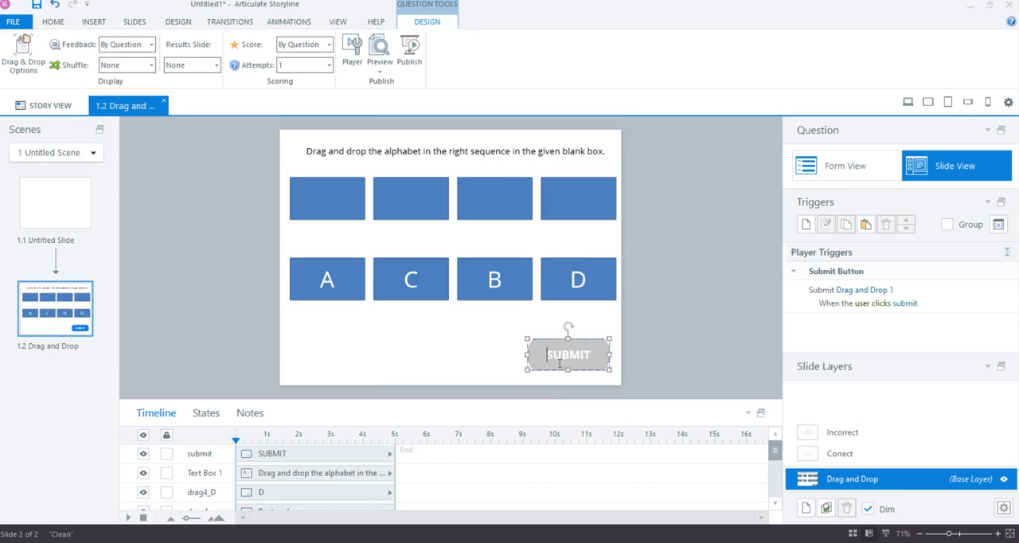
left_click(837, 454)
left_click(840, 433)
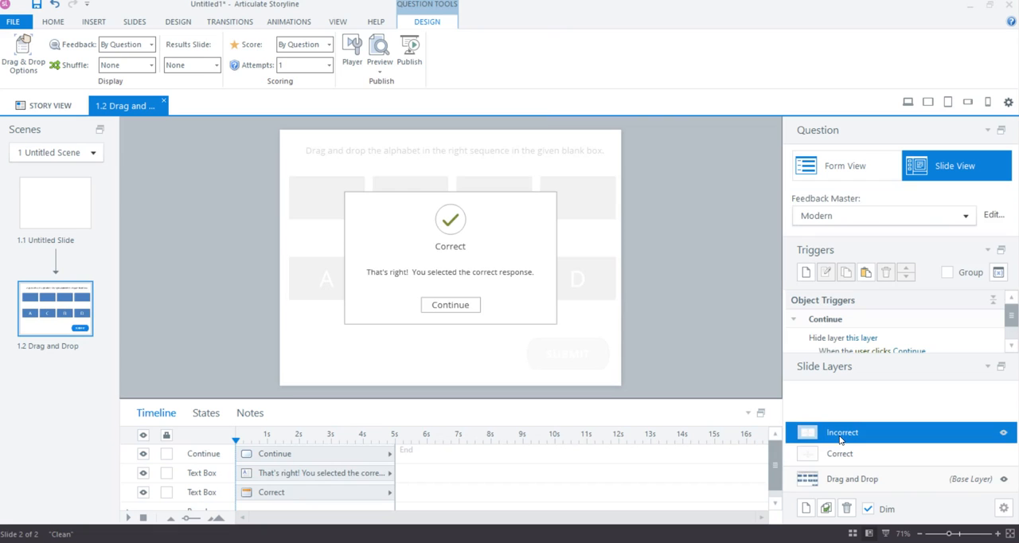
left_click(852, 480)
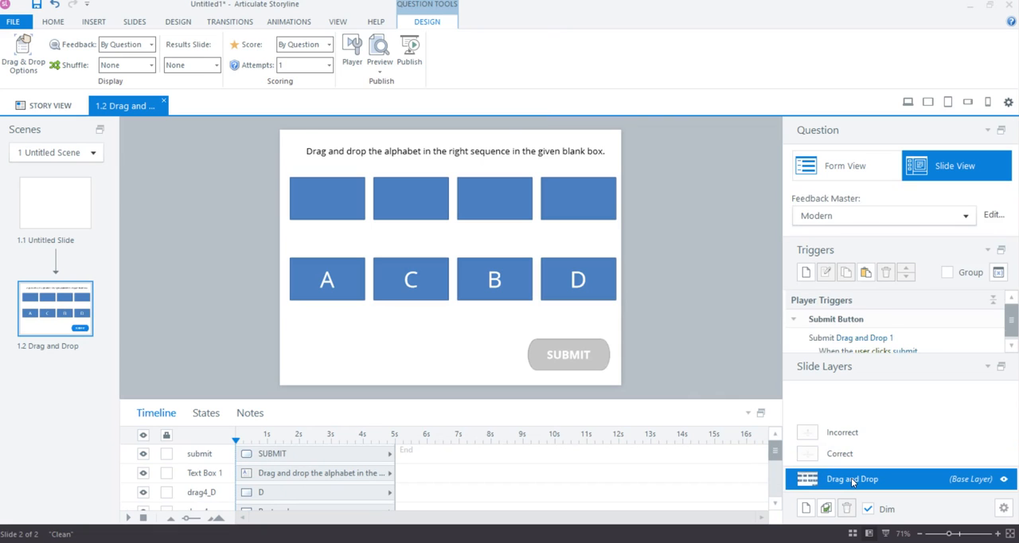
Reassign the Submit Drag and Drop 1 trigger from the player's Submit Button to the slide's own submit object
left_click(608, 360)
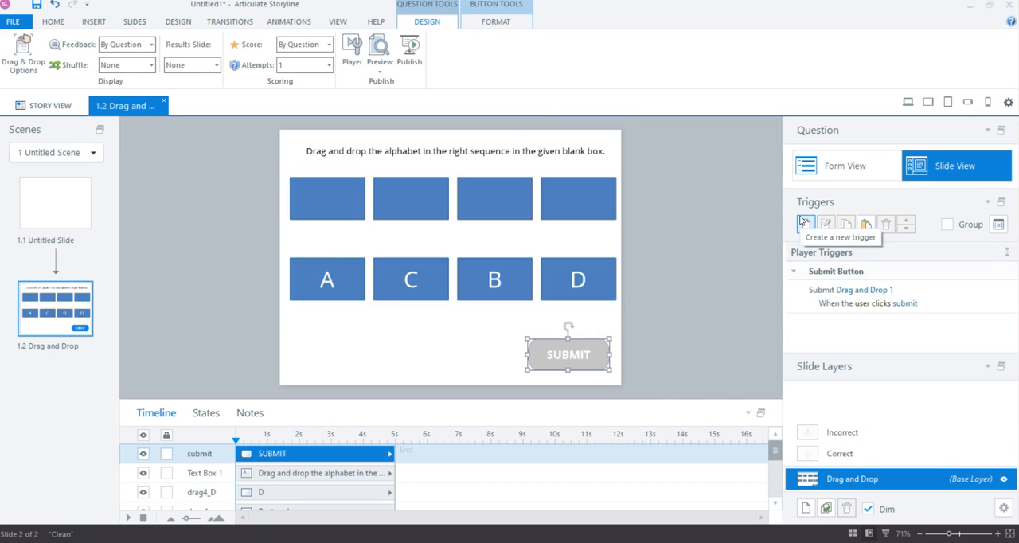
left_click(949, 302)
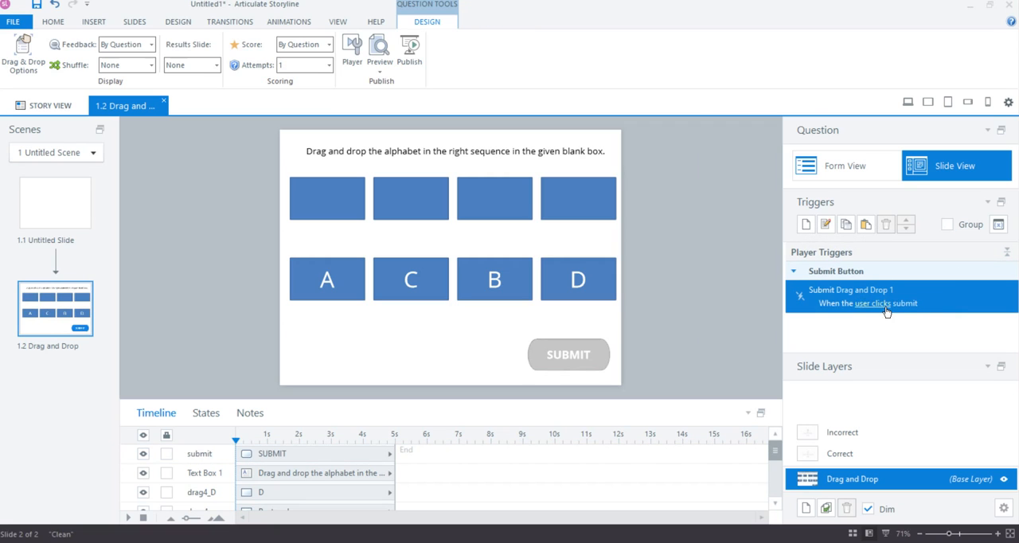
left_click(555, 352)
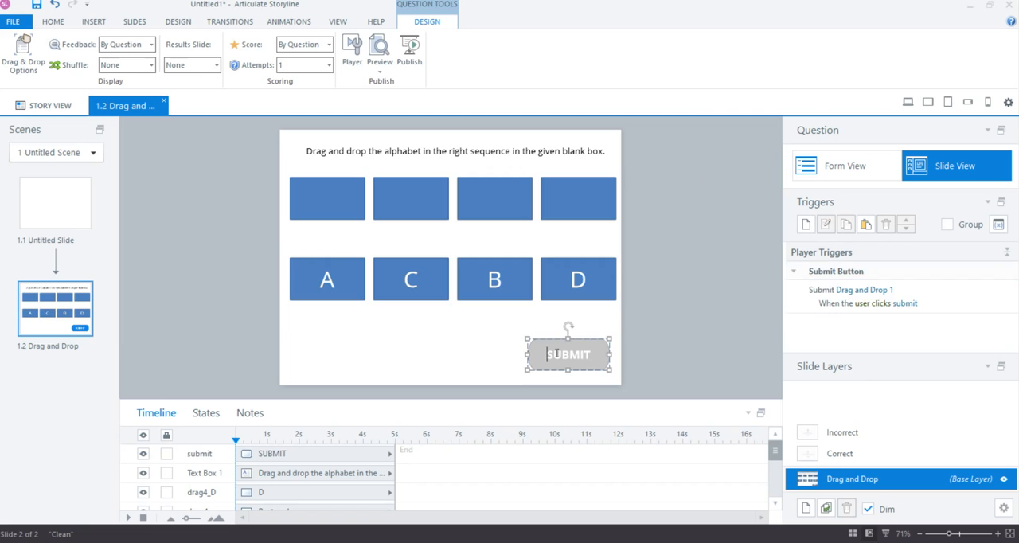
left_click(906, 306)
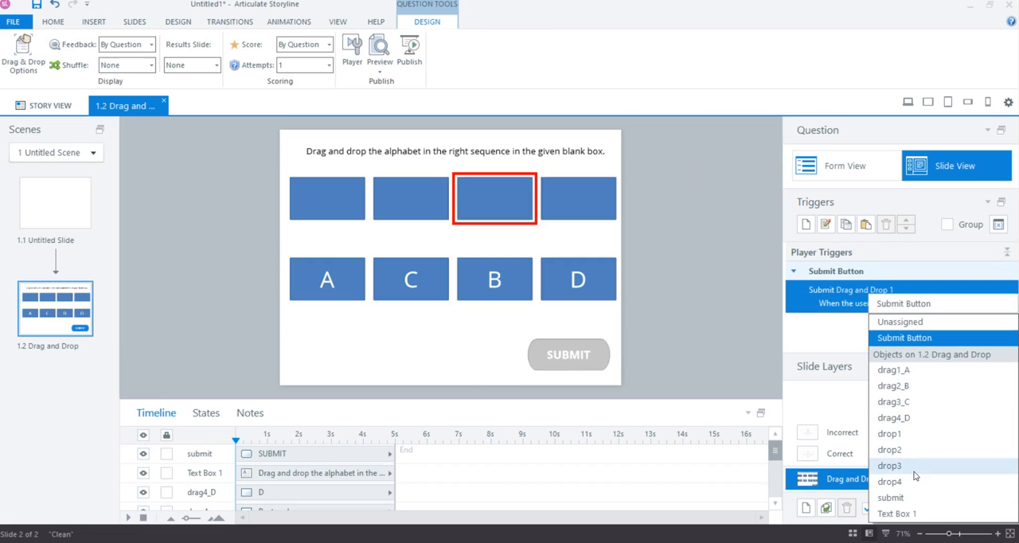
left_click(895, 497)
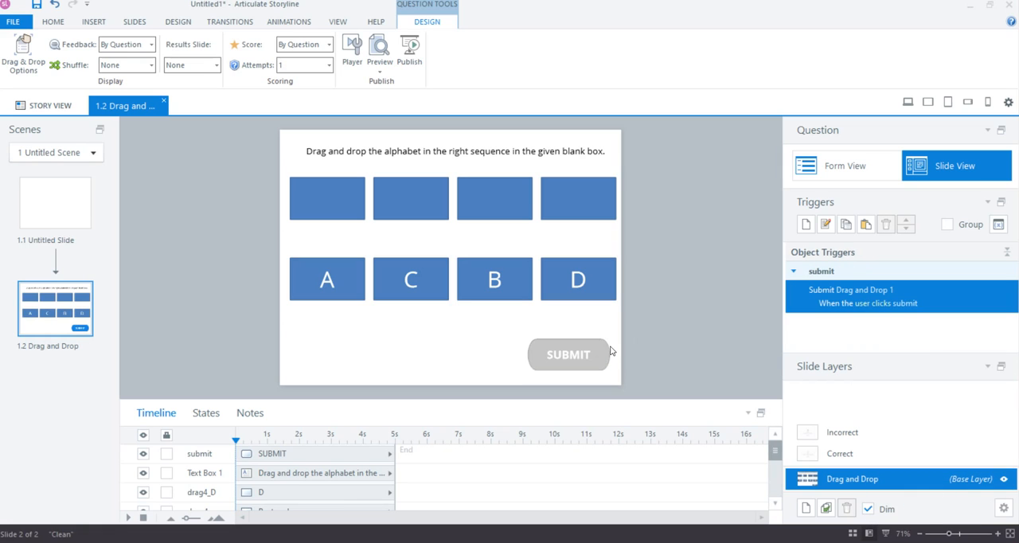
Check the custom submit button and the project variable count, leaving both as they are
left_click(595, 353)
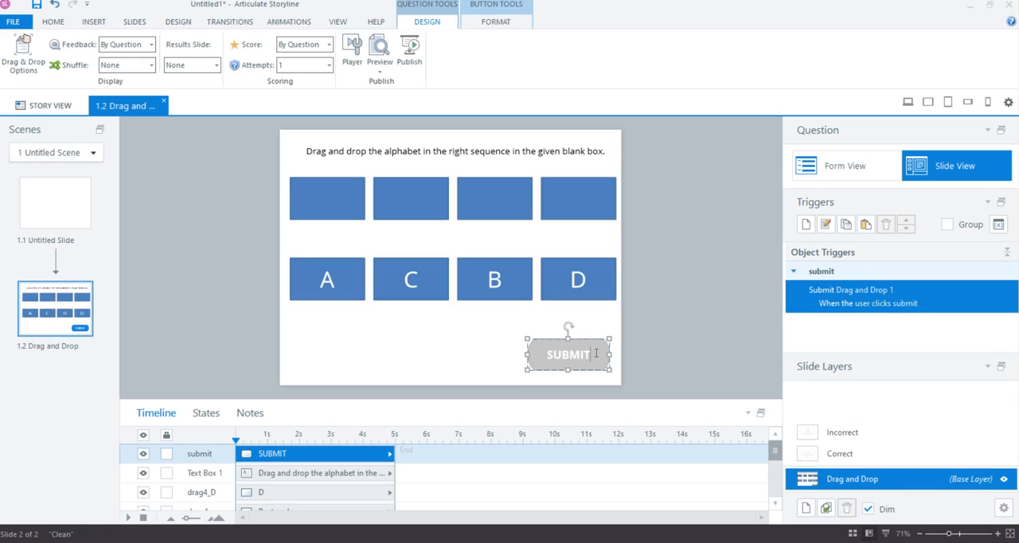
left_click(999, 224)
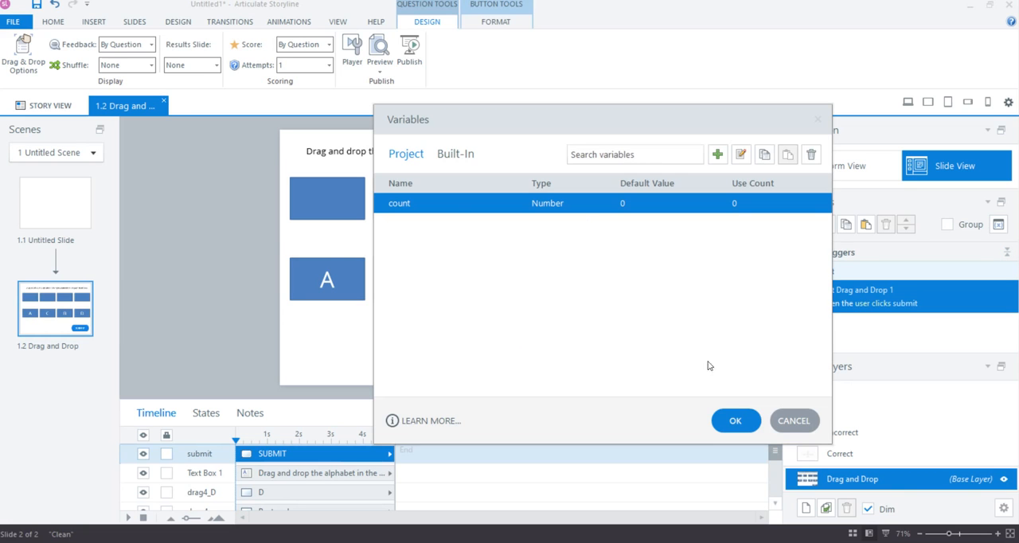
left_click(735, 420)
left_click(681, 334)
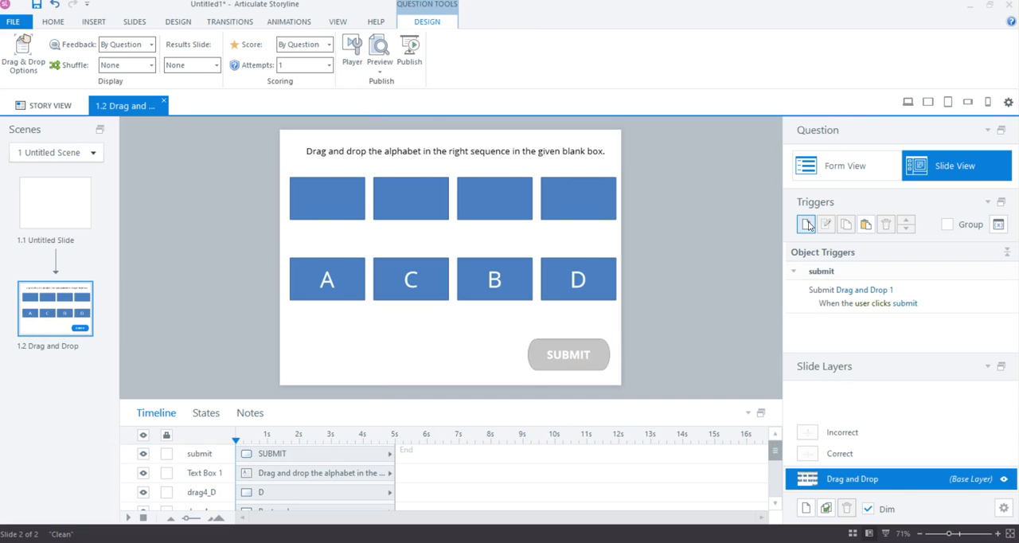
Create a trigger that changes the state of the submit button to Normal when the count variable changes
left_click(806, 224)
left_click(530, 68)
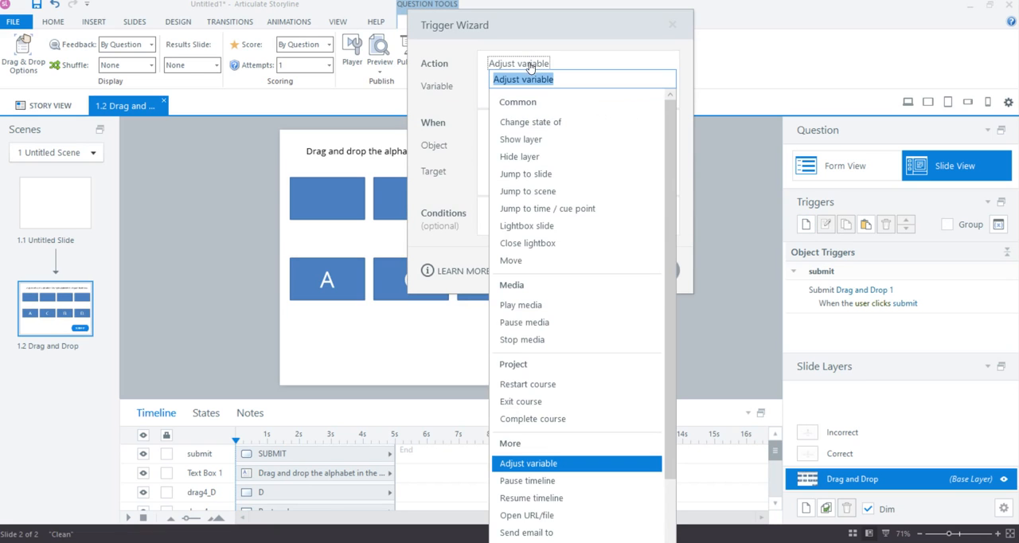
left_click(526, 119)
left_click(507, 83)
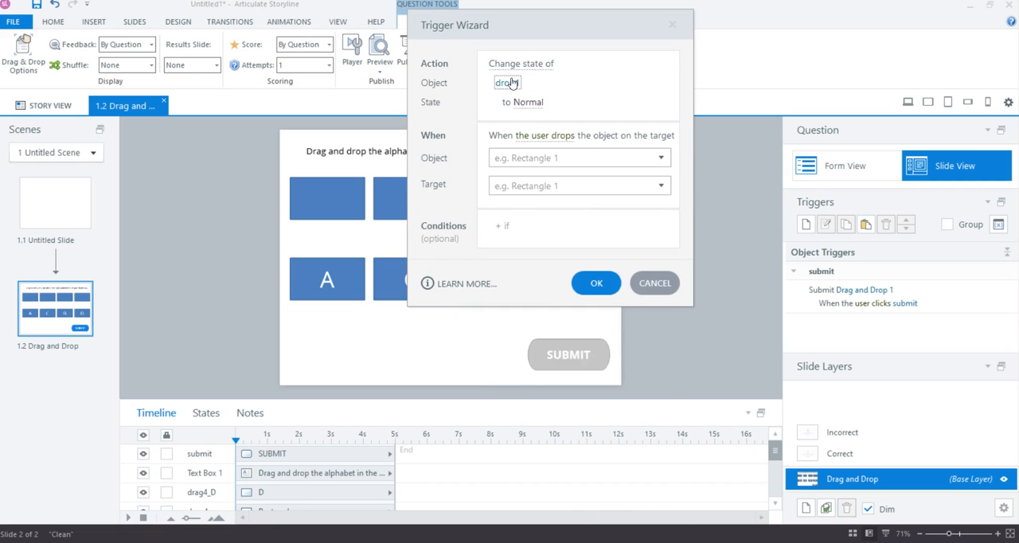
left_click(532, 461)
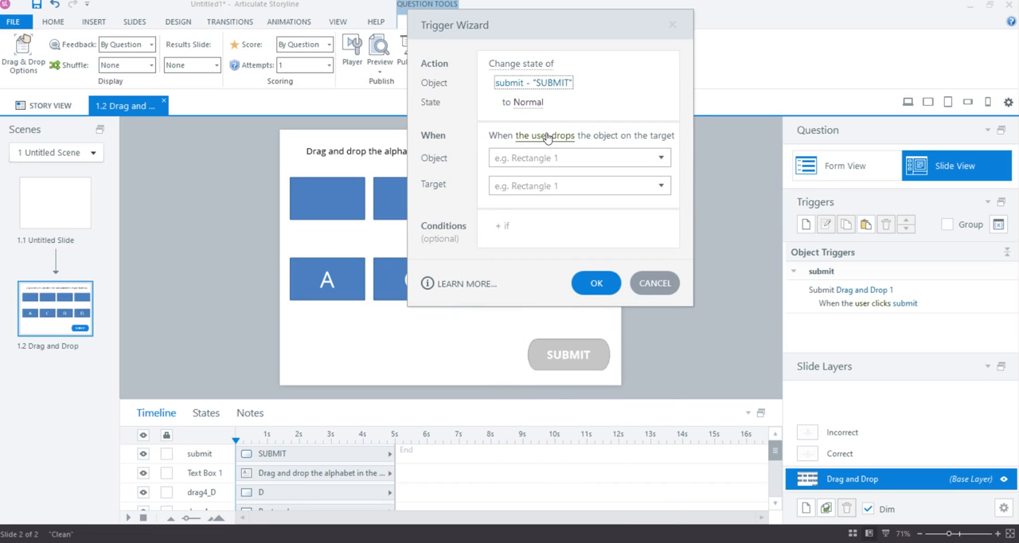
left_click(546, 139)
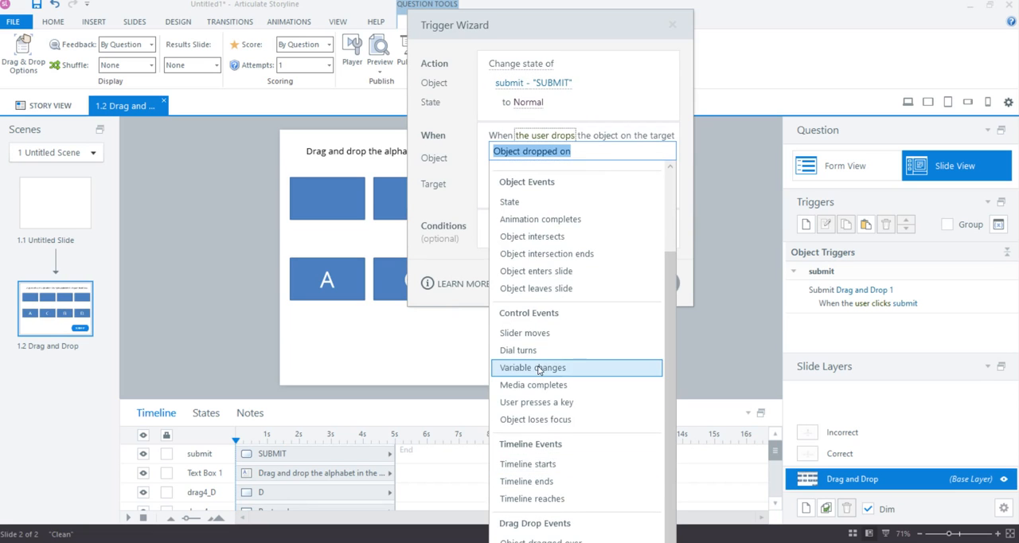
left_click(538, 369)
Add the condition that count is greater than or equal to 4 to the trigger and save it
left_click(515, 192)
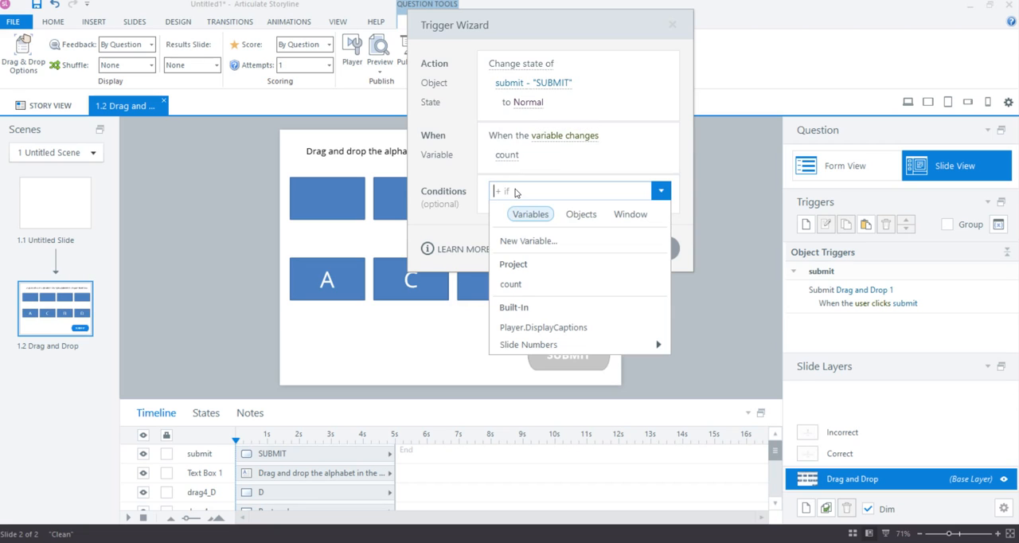
left_click(539, 285)
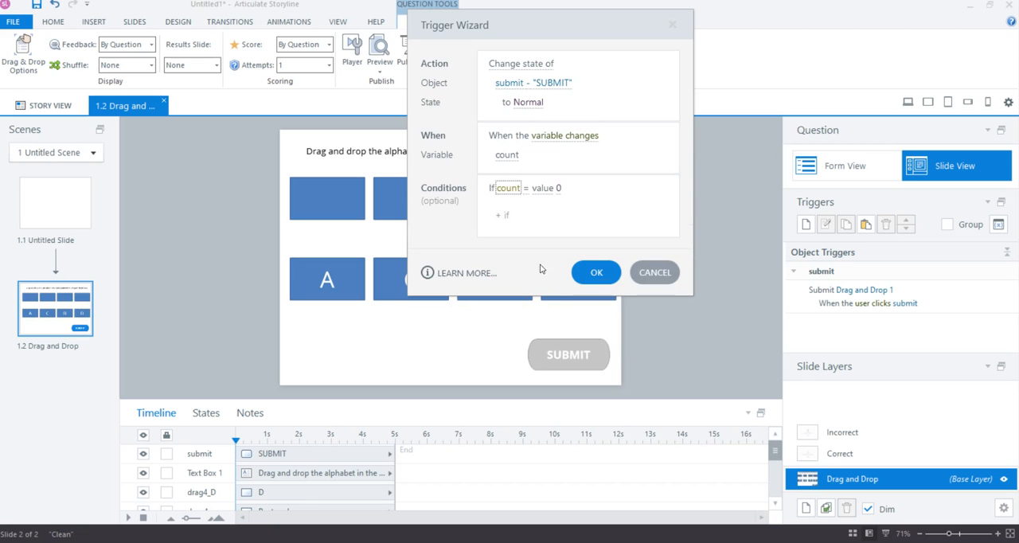
left_click(525, 191)
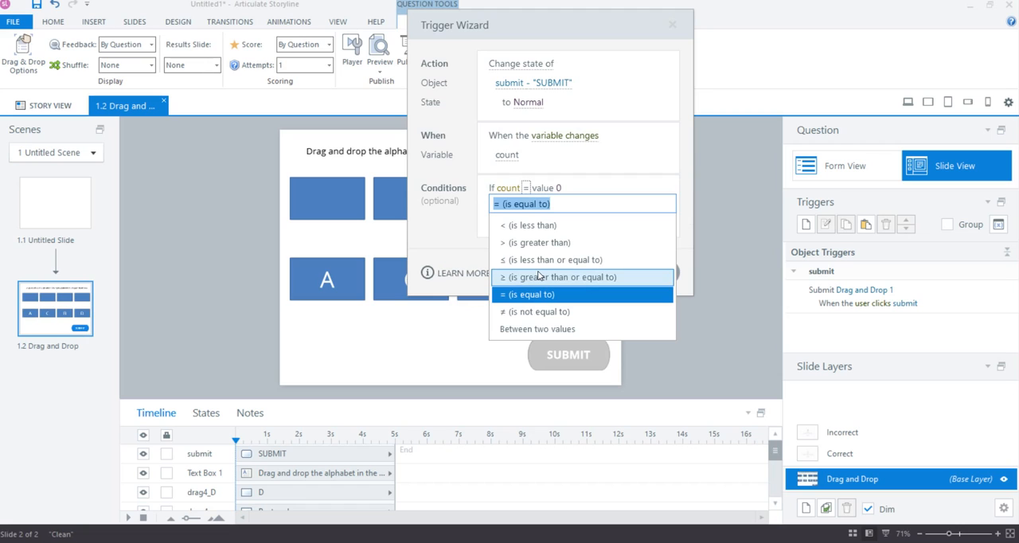
left_click(539, 277)
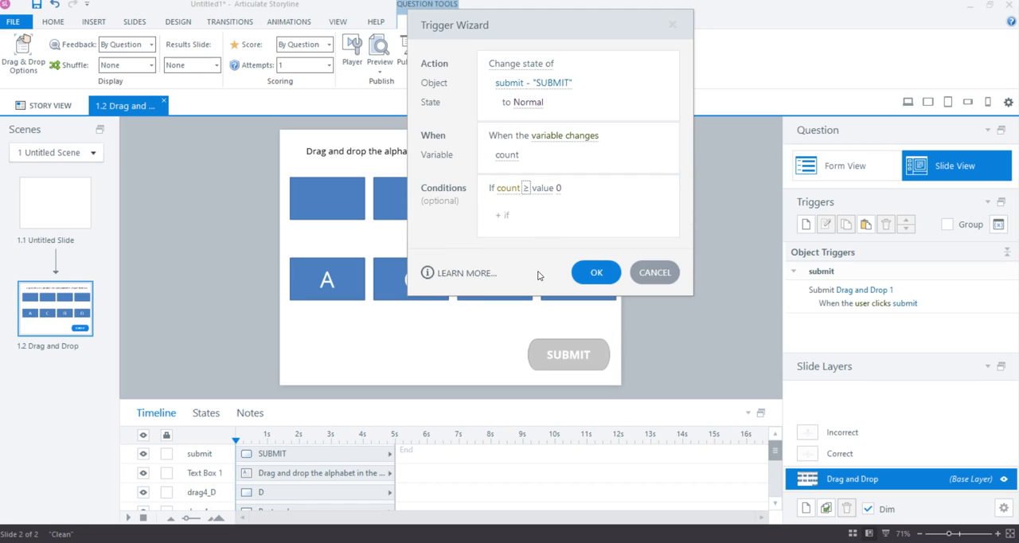
left_click(559, 189)
type("4")
left_click(589, 272)
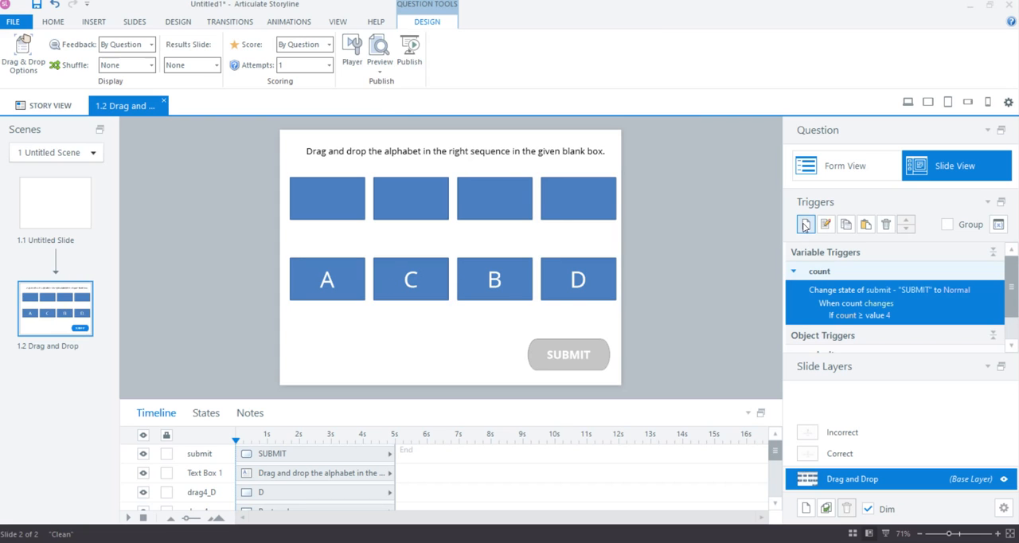
Start a new trigger for the letter A box, drag1_A, that adds 1 to the count variable
left_click(335, 278)
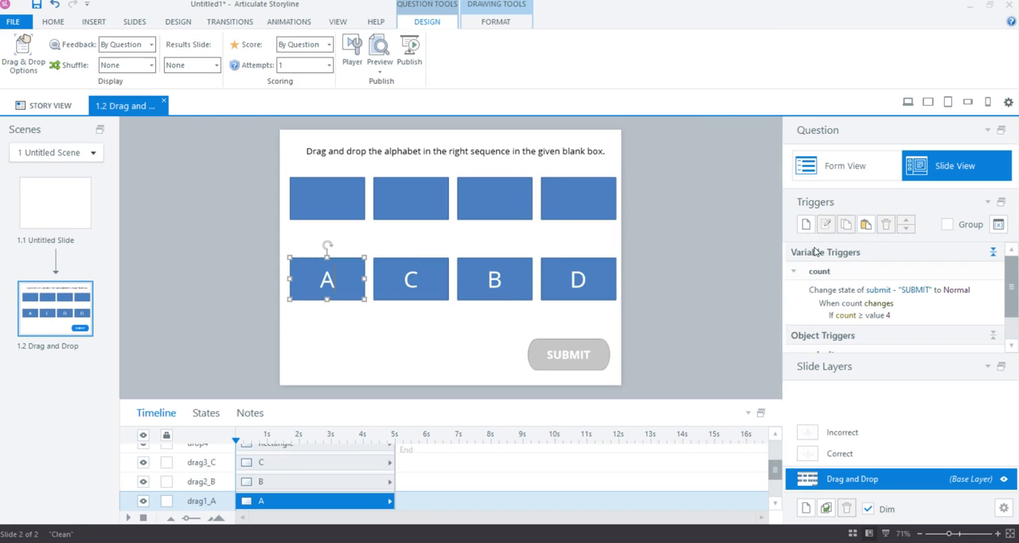
left_click(805, 225)
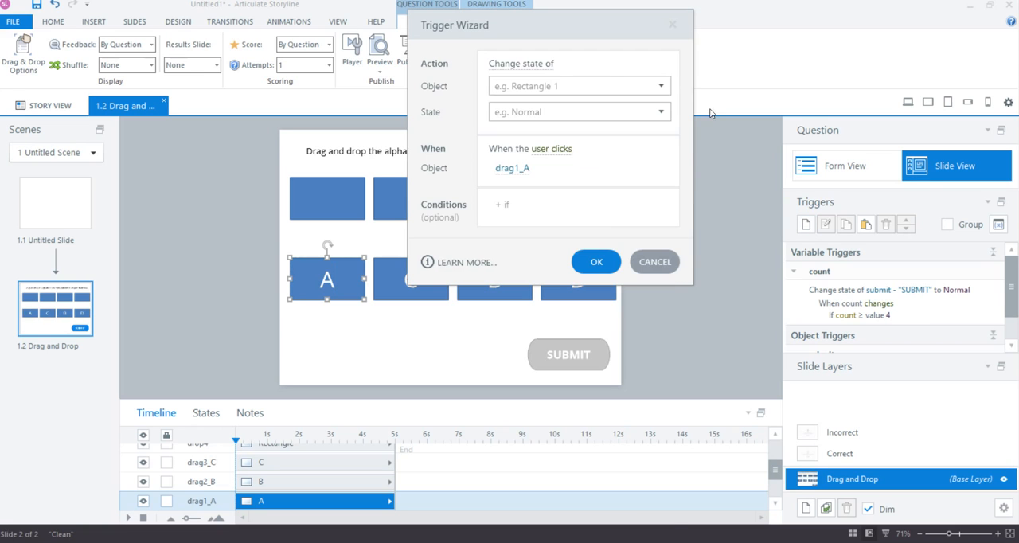
left_click(532, 66)
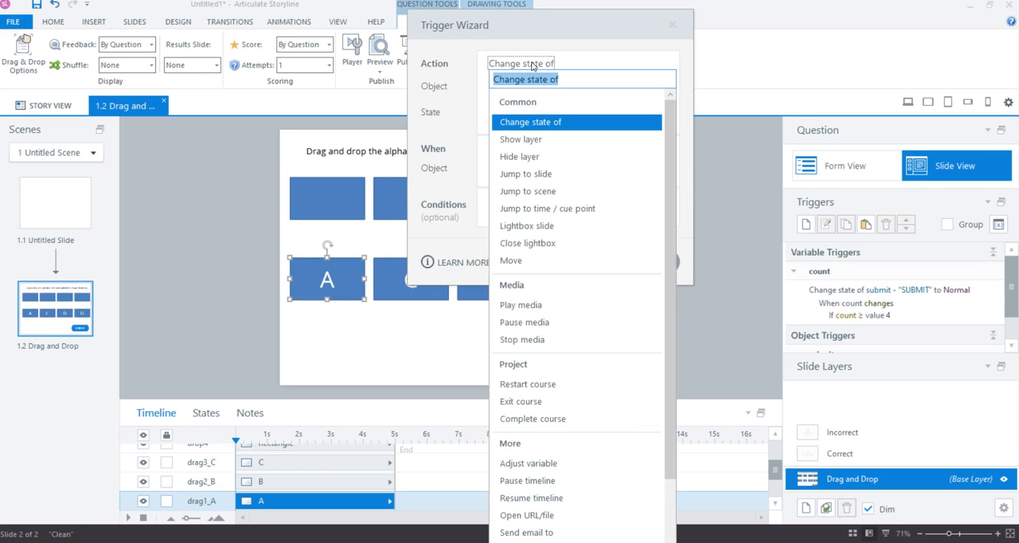
left_click(543, 462)
left_click(503, 89)
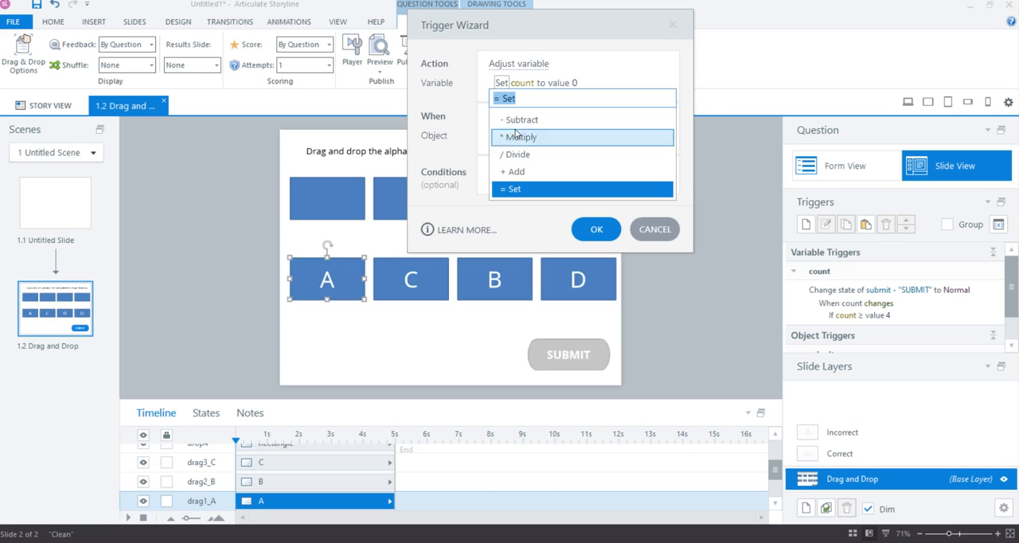
left_click(527, 170)
left_click(542, 84)
Make the trigger run when drag1_A is dropped on any of drop1, drop2, drop3 or drop4, and save it
left_click(559, 118)
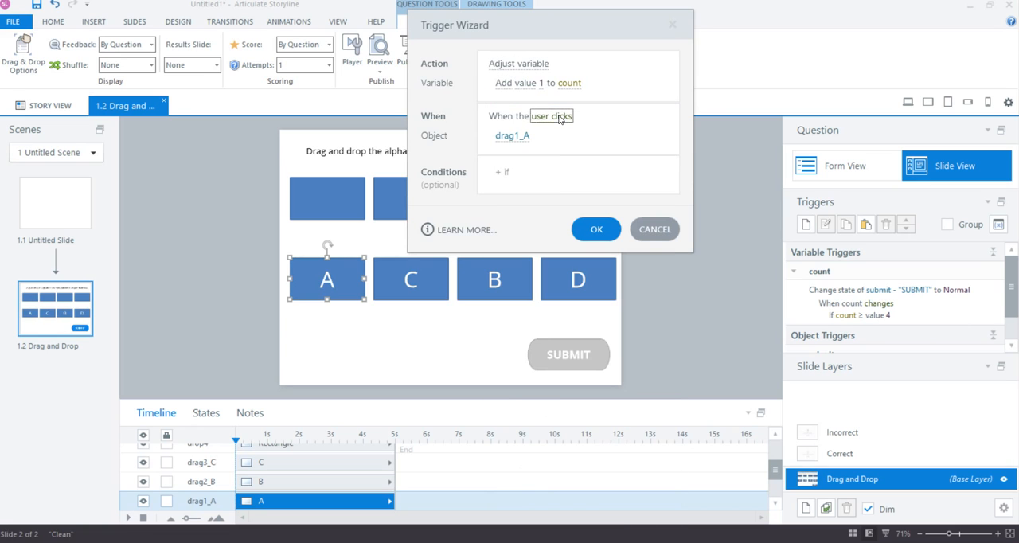
scroll(561, 477, "down", 3)
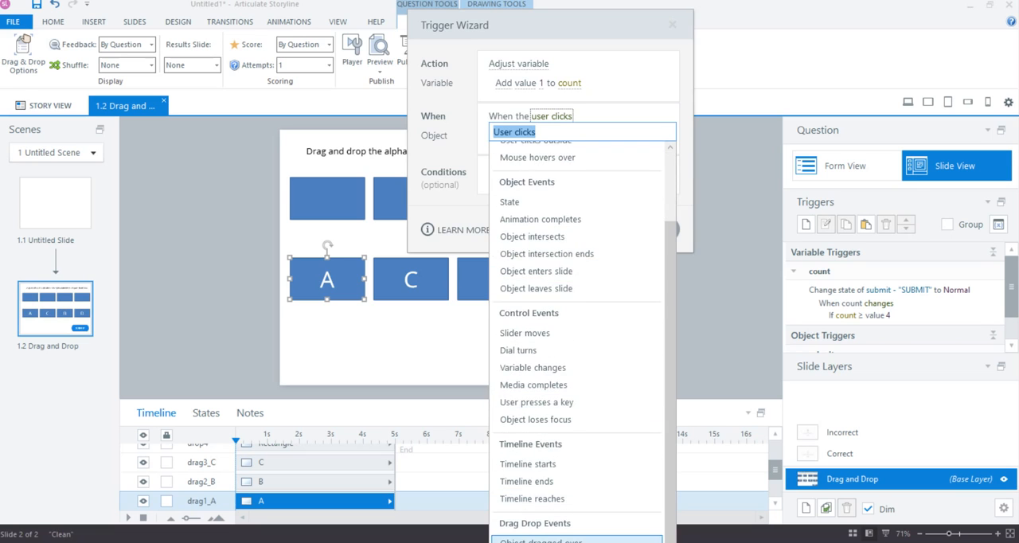
left_click(556, 542)
left_click(523, 160)
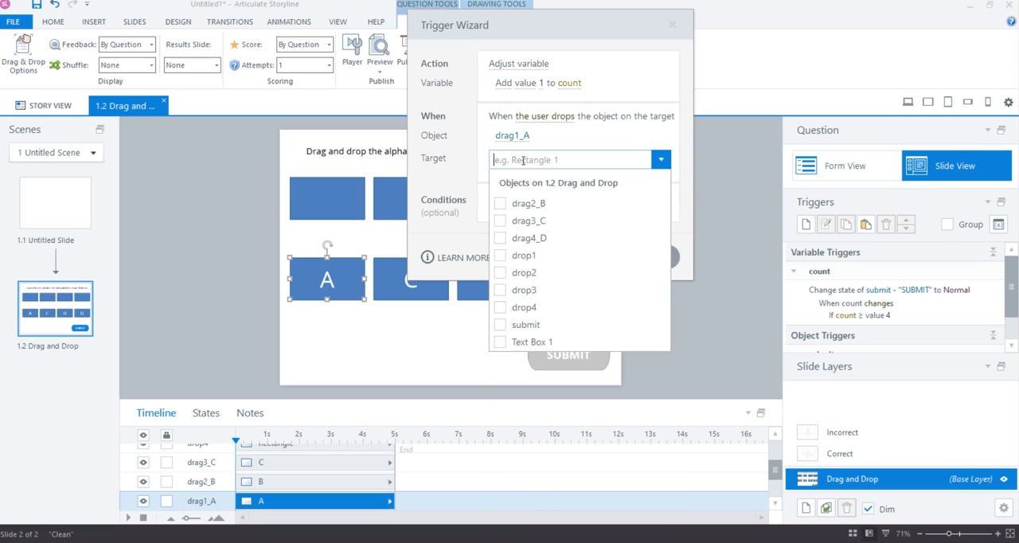
left_click(499, 256)
left_click(500, 273)
left_click(500, 290)
left_click(502, 306)
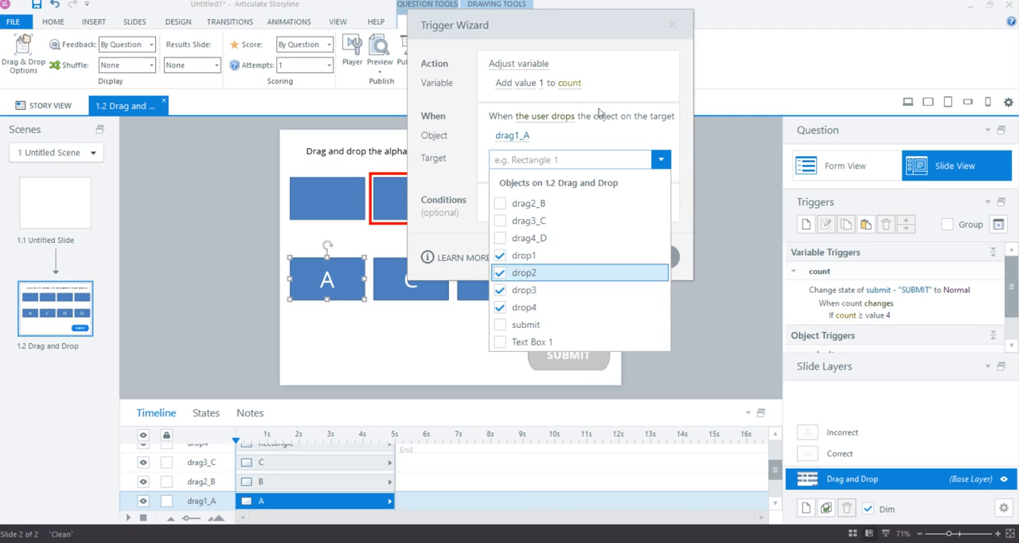
left_click(624, 57)
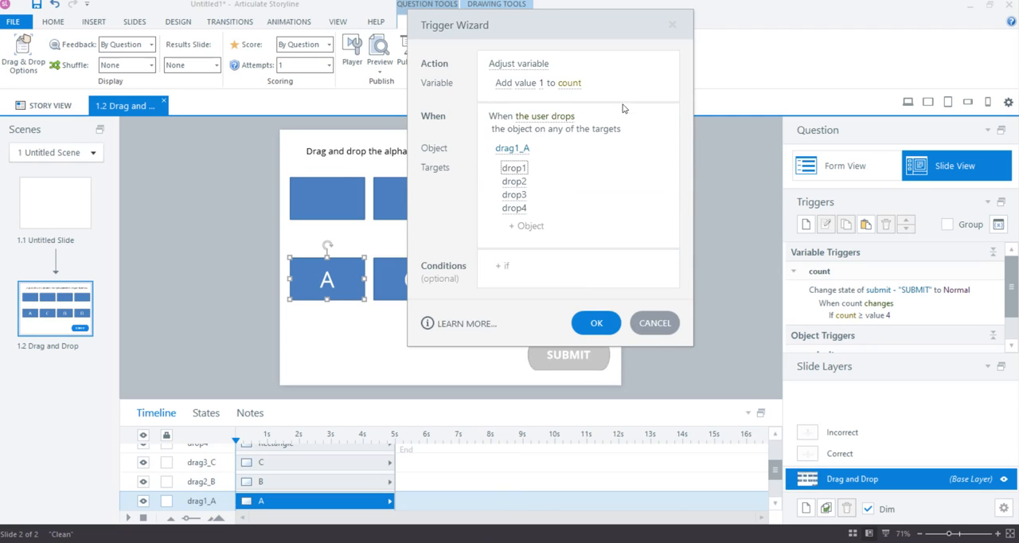
left_click(609, 326)
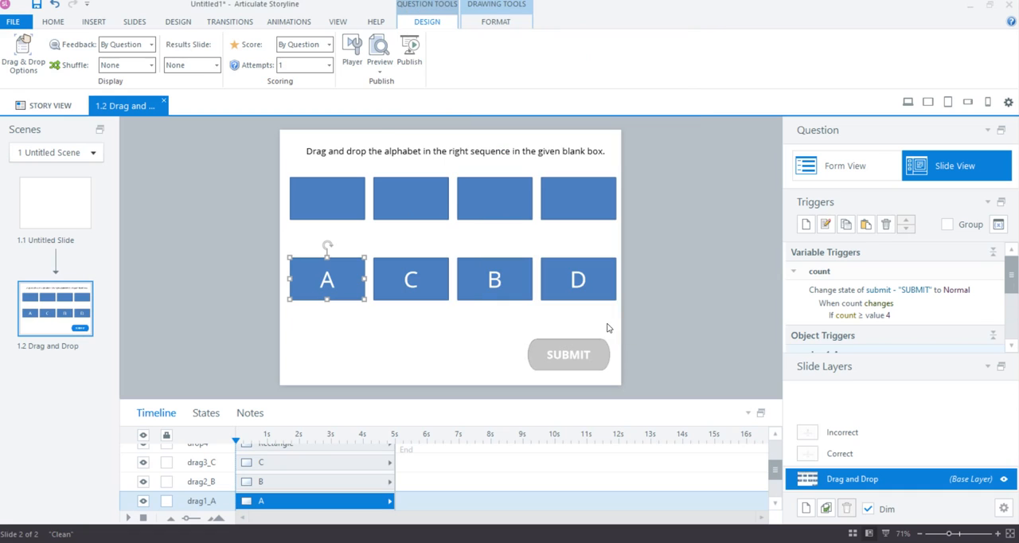
Undock Slide Layers to give the trigger list more room, and look over the C, B and D letter boxes
left_click(1000, 367)
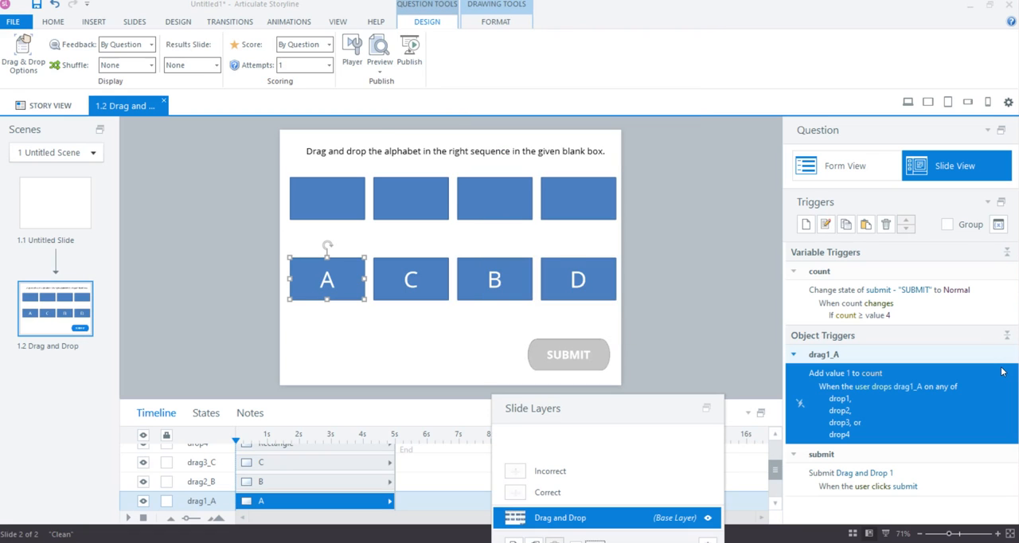
left_click(411, 271)
left_click(494, 277)
left_click(577, 277)
Duplicate the drag1_A trigger that adds 1 to count and reassign the copy to drag2_B
left_click(918, 414)
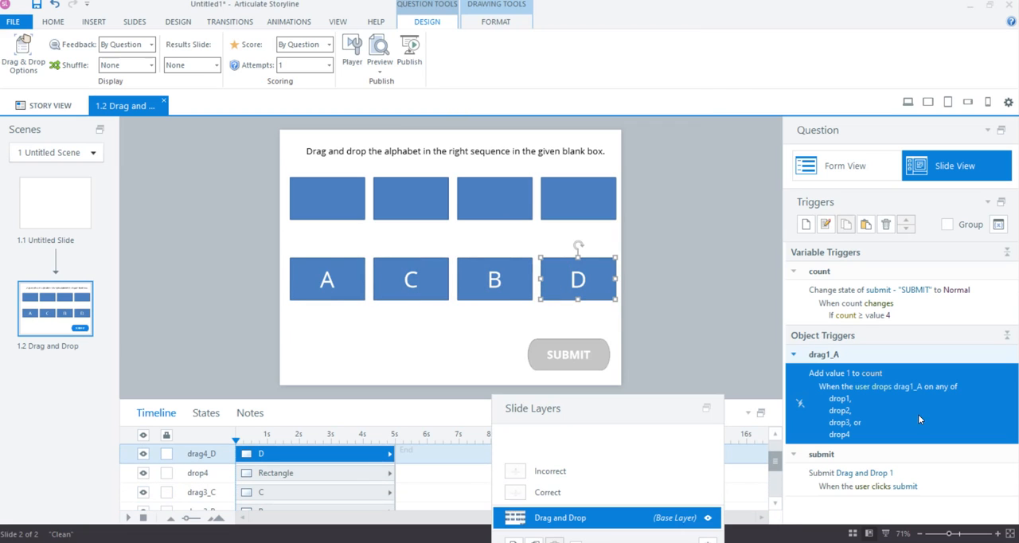
left_click(847, 229)
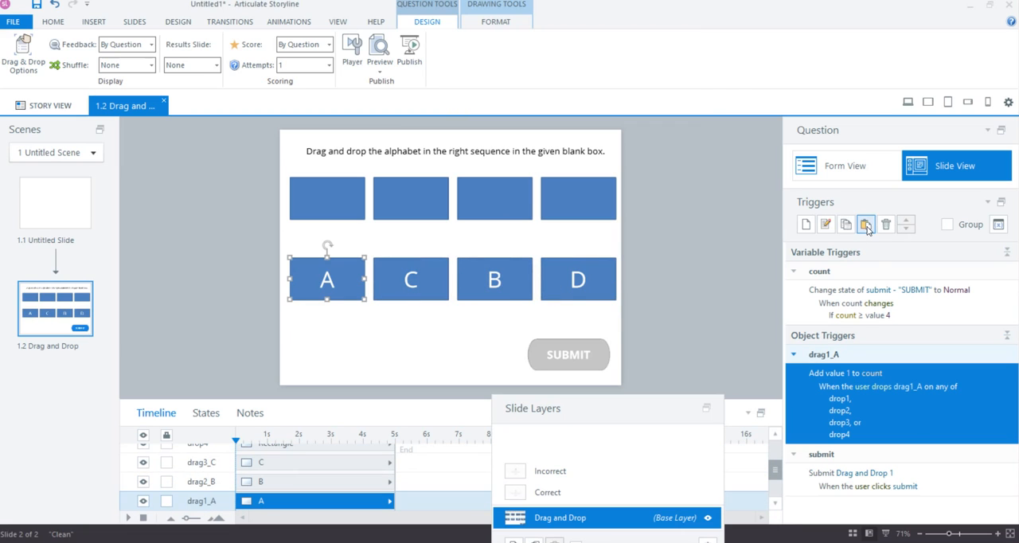
left_click(866, 226)
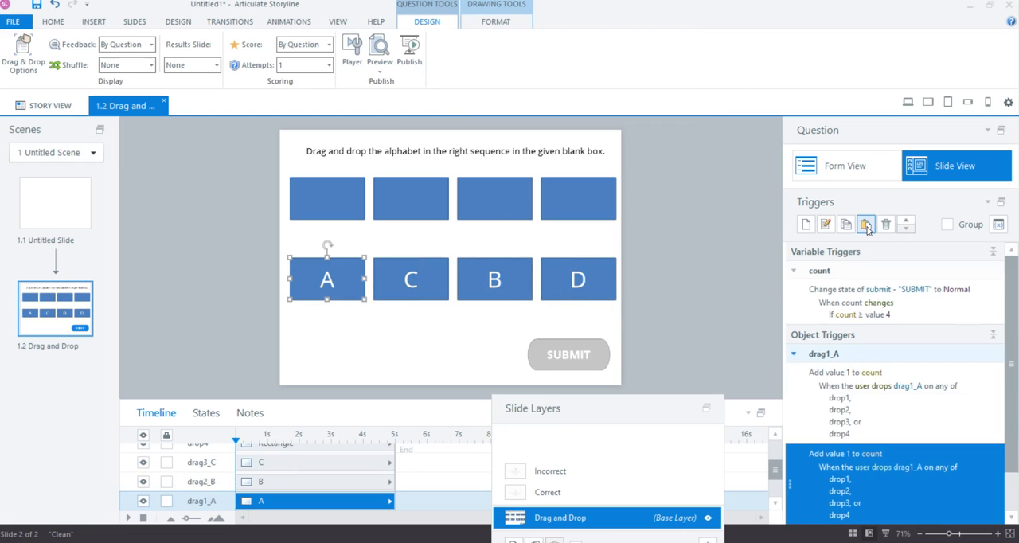
left_click(912, 471)
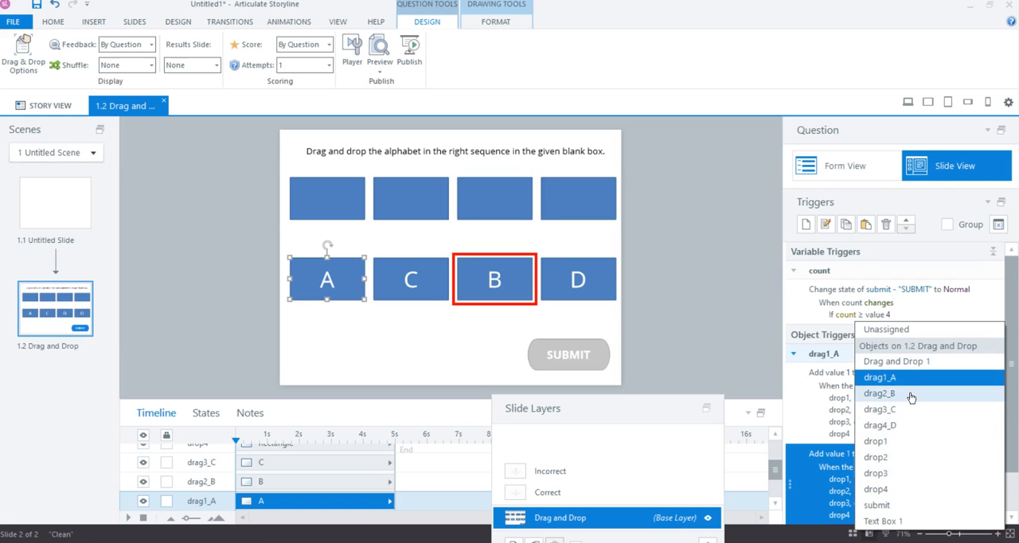
left_click(879, 393)
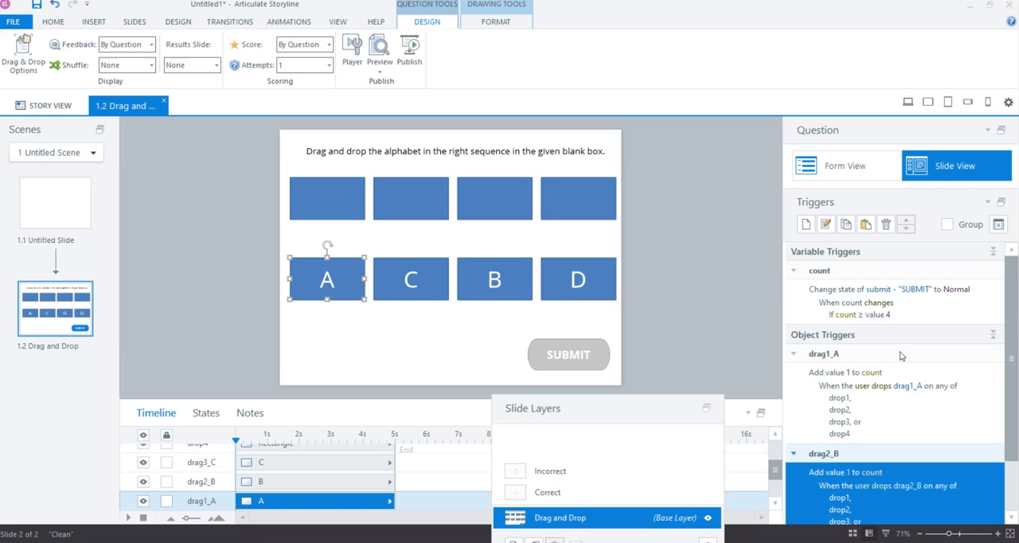
Paste another copy of the count trigger and reassign its dropped object to drag3_C
left_click(868, 226)
left_click(907, 473)
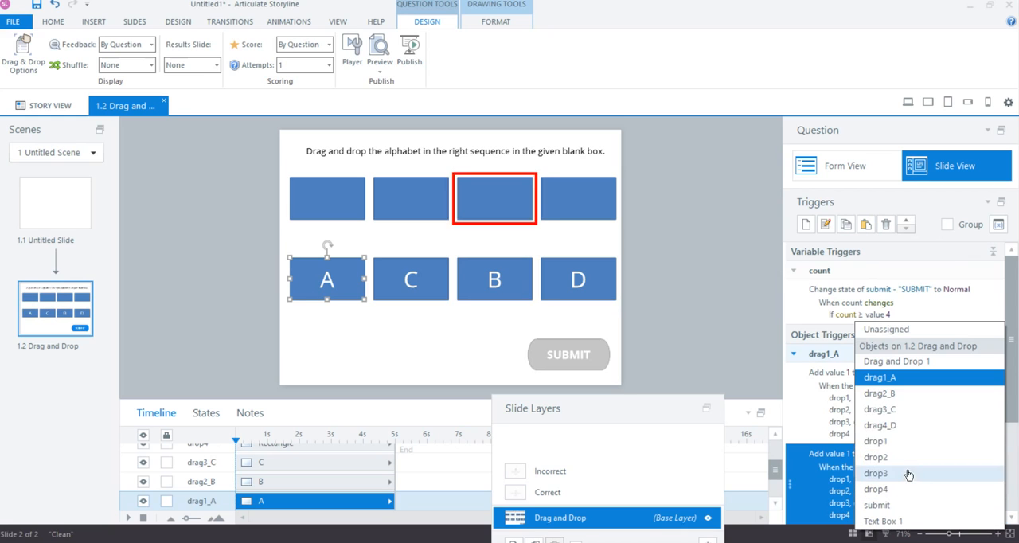
left_click(907, 413)
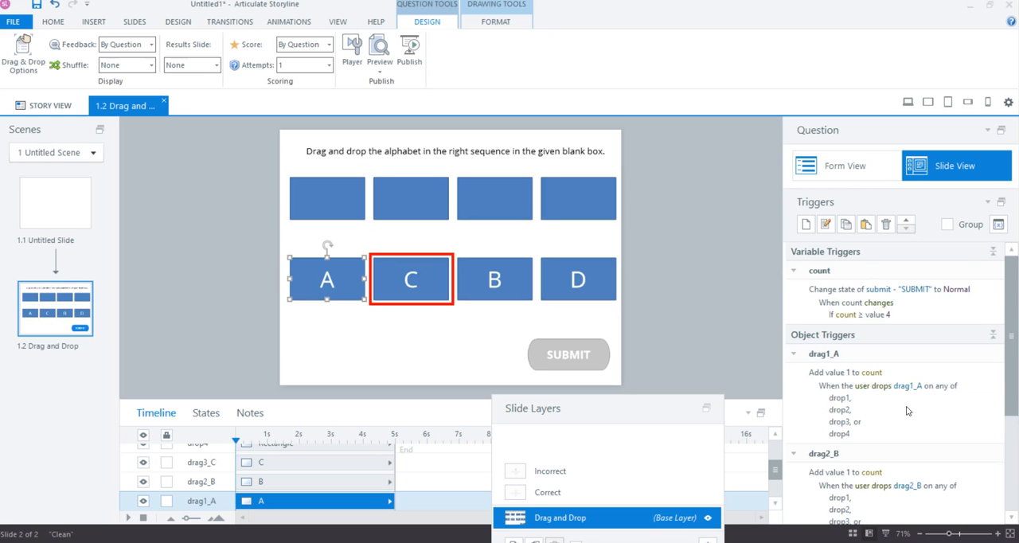
Paste a further copy of the count trigger, reassign its dropped object to drag4_D, and dock Slide Layers again
left_click(866, 225)
left_click(908, 468)
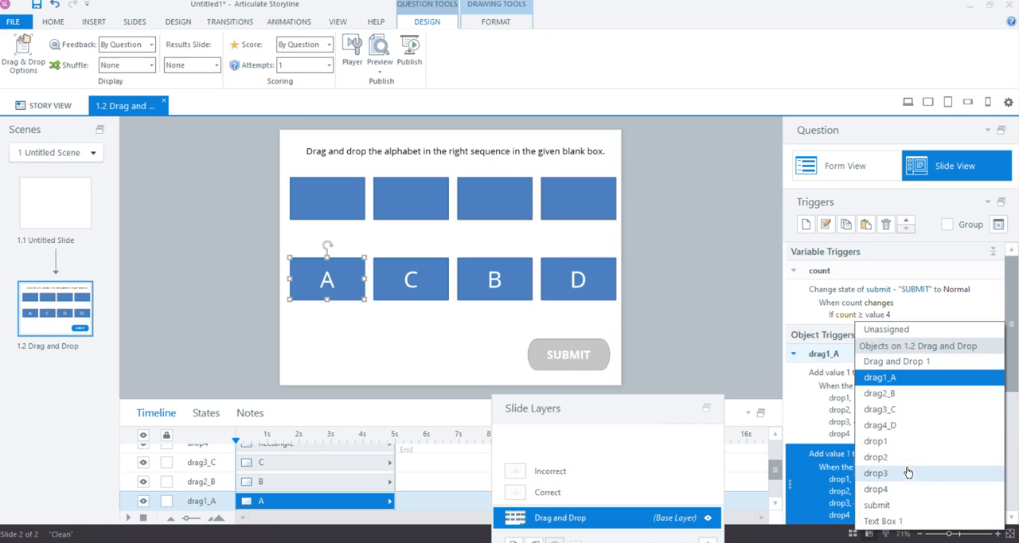
left_click(908, 466)
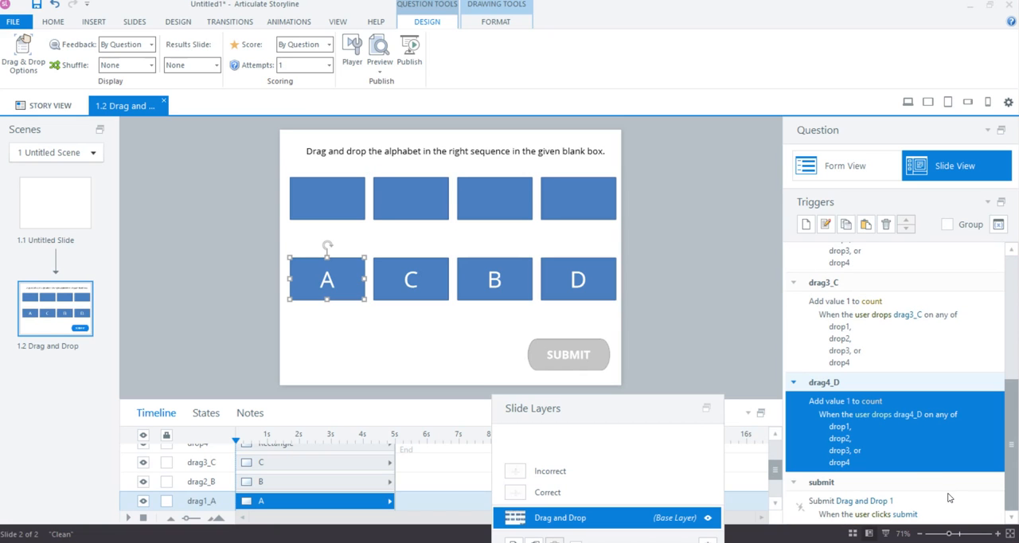
left_click(706, 409)
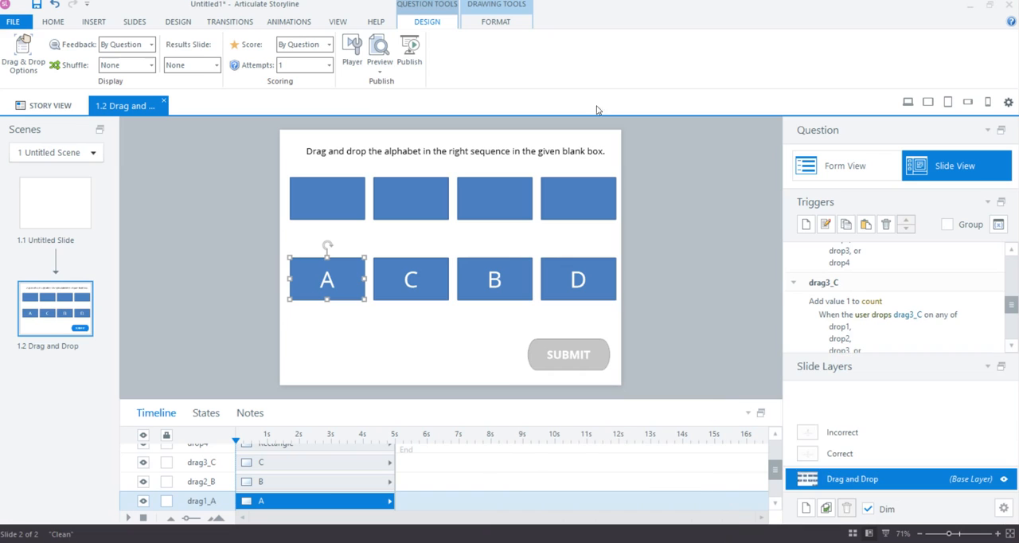
Preview the drag-and-drop slide, fill the blank boxes in the wrong order C, A, B, D, and submit the answer
left_click(380, 66)
left_click(404, 85)
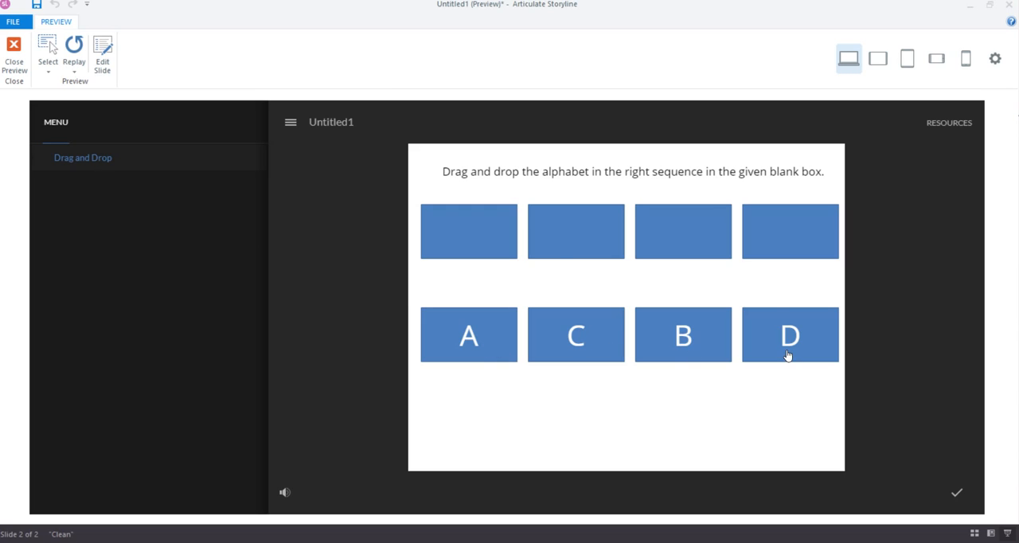
left_click_drag(581, 318, 475, 222)
left_click_drag(479, 331, 542, 255)
left_click_drag(720, 354, 720, 269)
left_click_drag(792, 355, 794, 262)
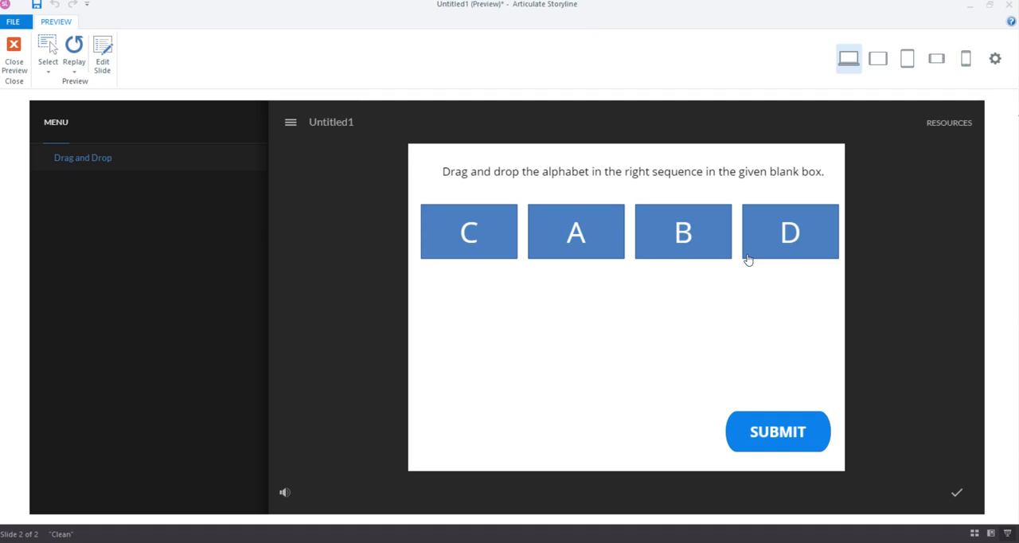
left_click(786, 440)
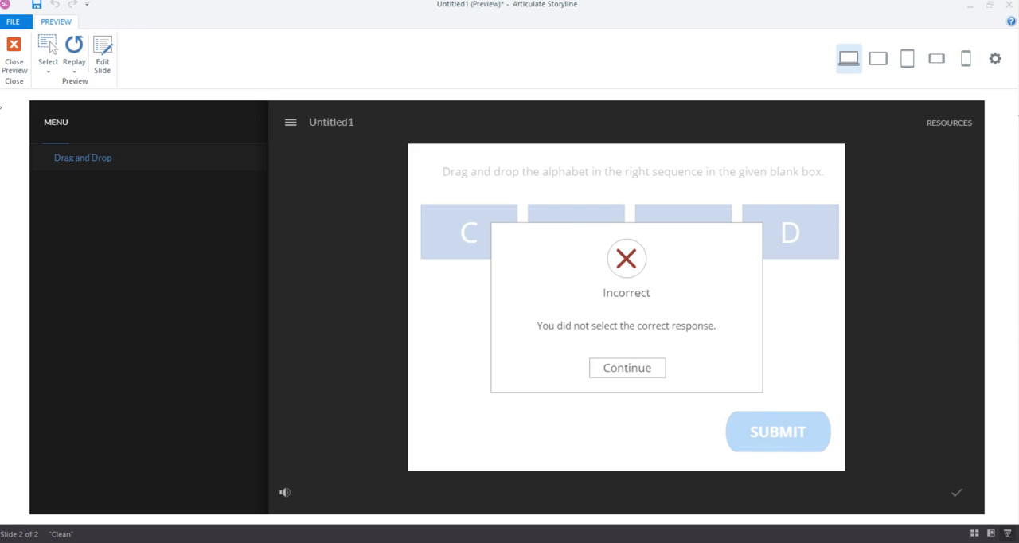
Replay the slide, fill the blank boxes in the order A, B, C, D, submit the answer, and close the preview
left_click(77, 72)
left_click(94, 85)
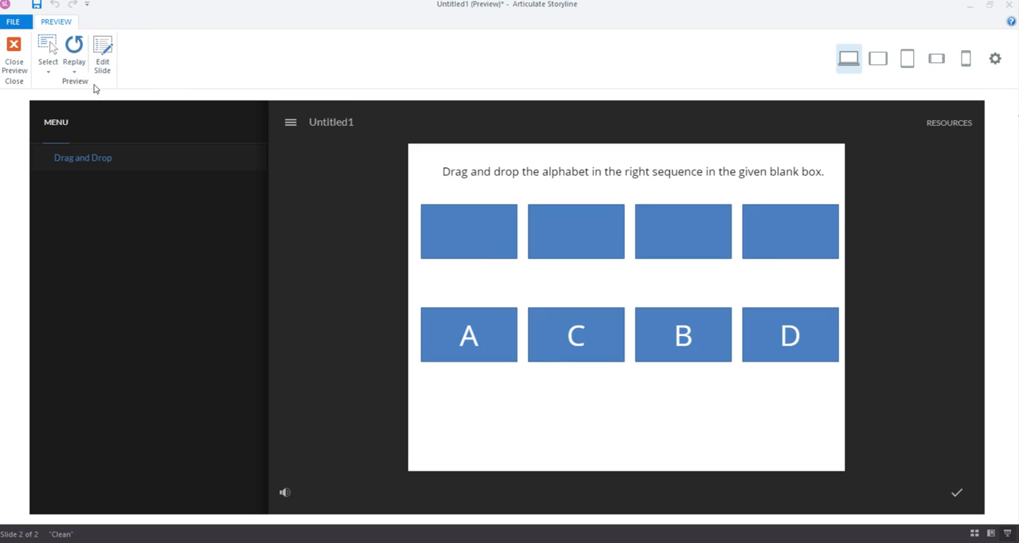
left_click_drag(464, 347, 466, 251)
left_click_drag(637, 353, 578, 248)
left_click_drag(575, 337, 656, 237)
left_click_drag(769, 329, 772, 261)
left_click(777, 430)
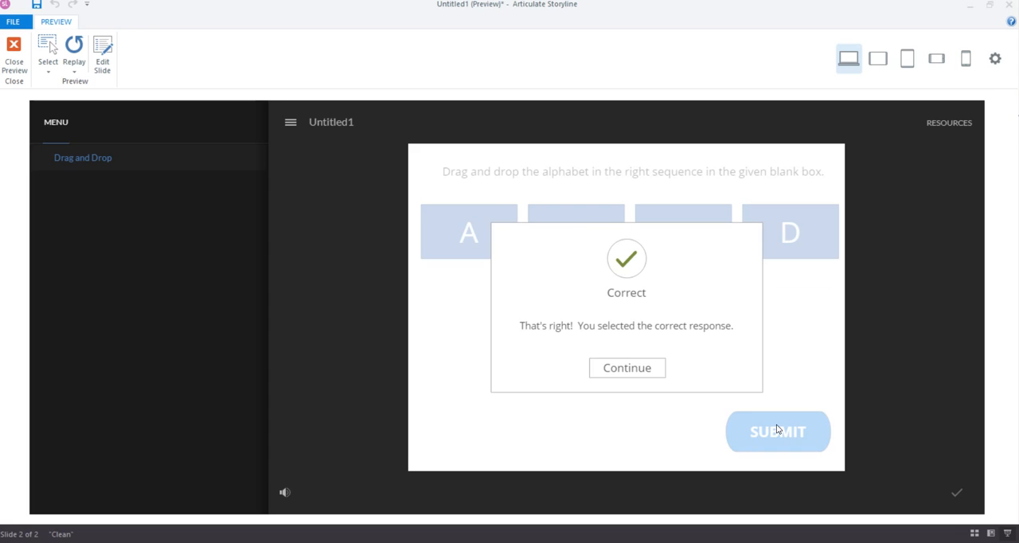
left_click(14, 55)
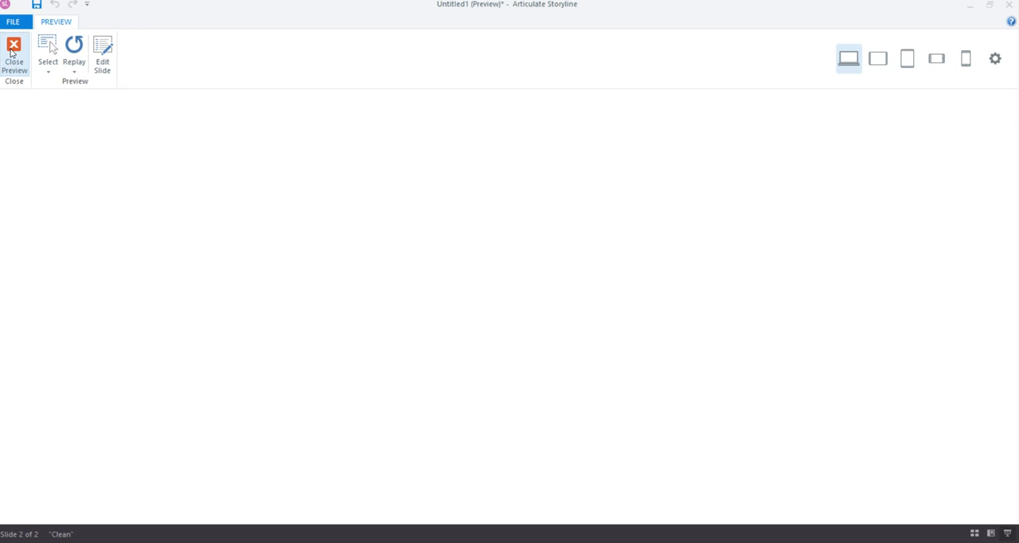
left_click(249, 265)
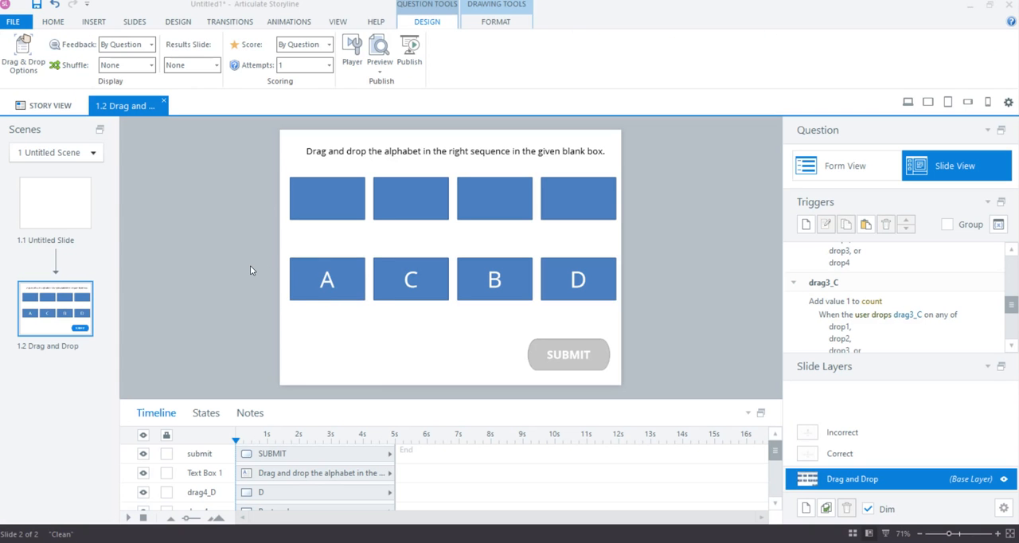